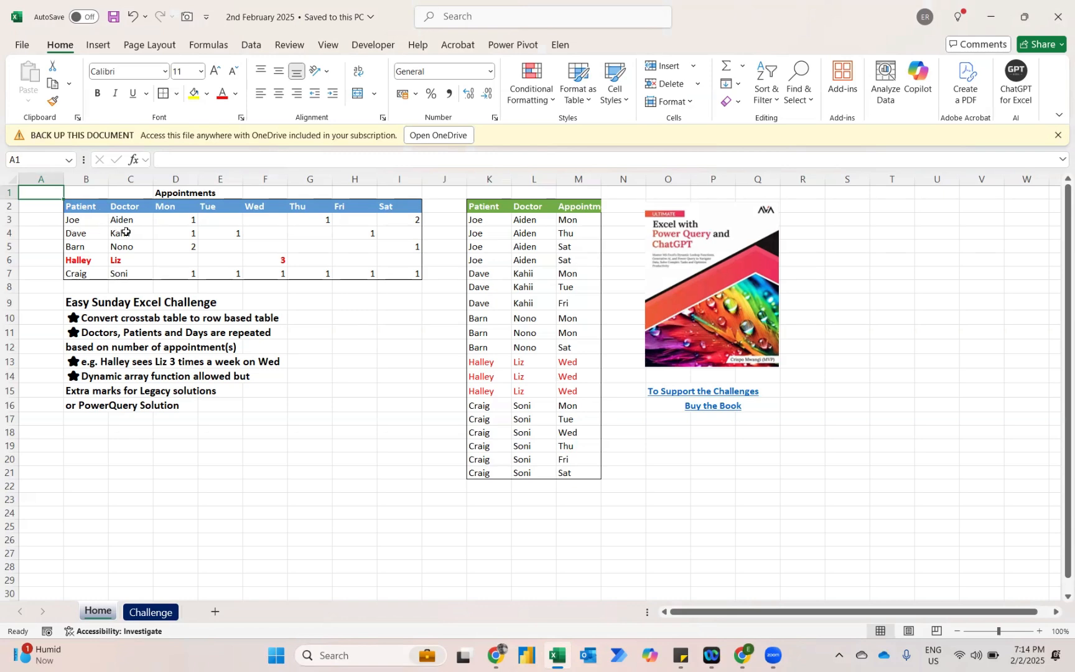
Compare the Saturday and Wednesday appointment counts above 1 in the crosstab with their repeated rows in the expected output table.
left_click(399, 220)
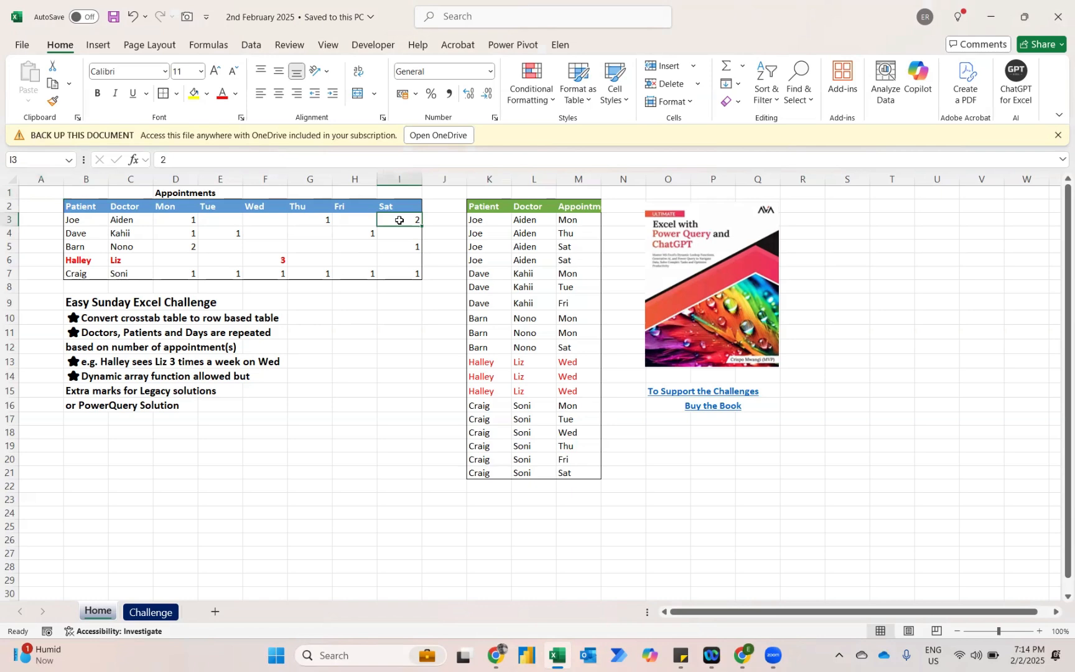
left_click_drag(475, 246, 578, 262)
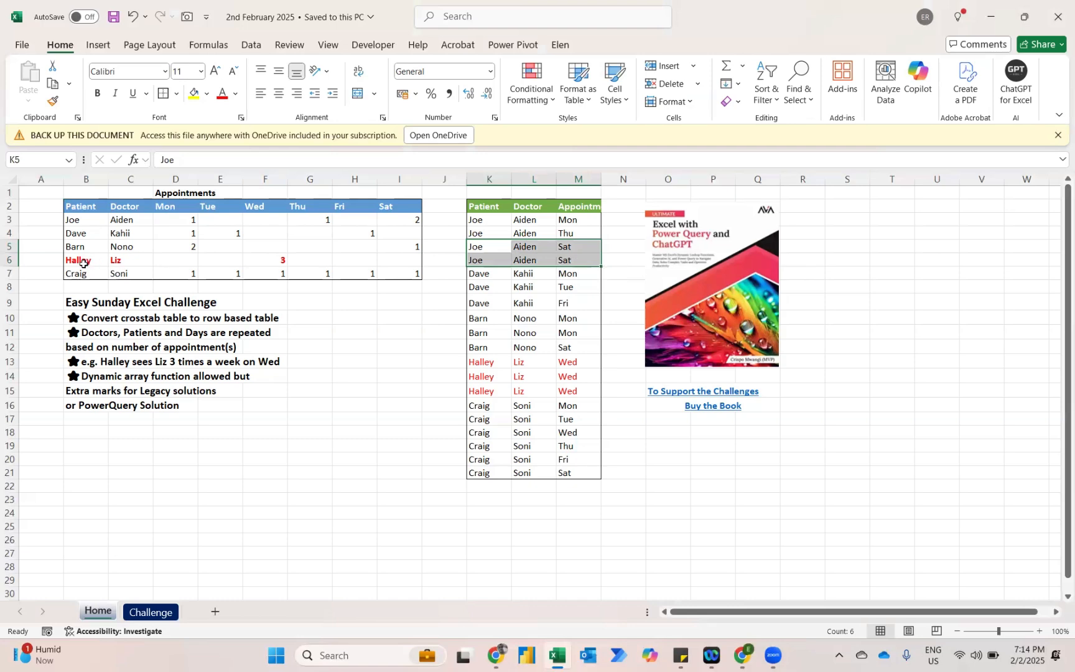
left_click(251, 262)
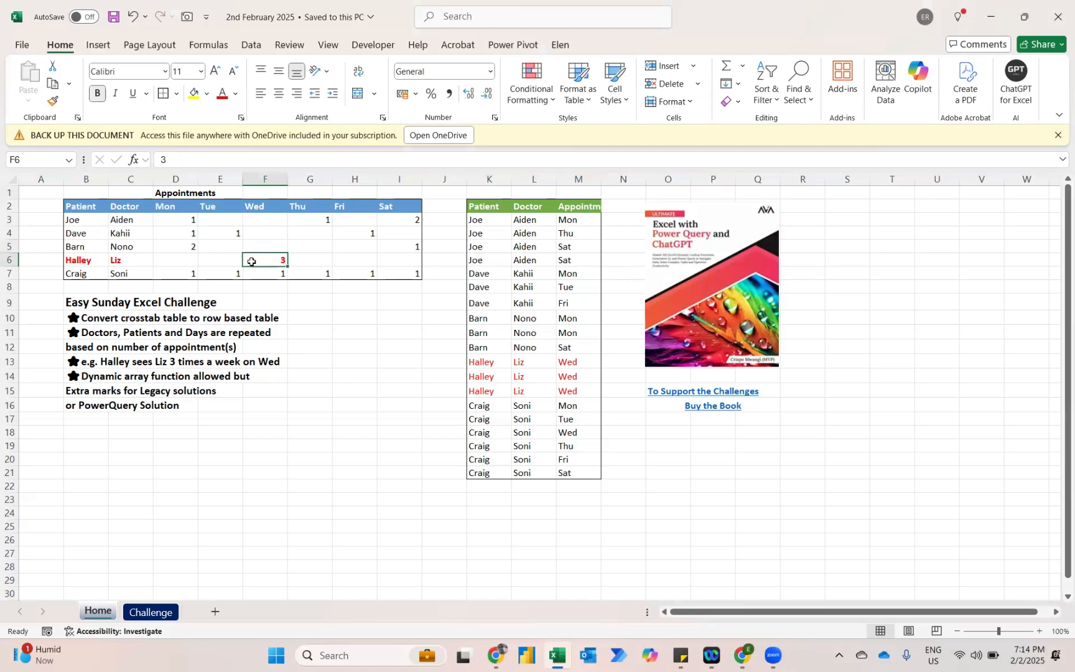
left_click_drag(485, 361, 571, 397)
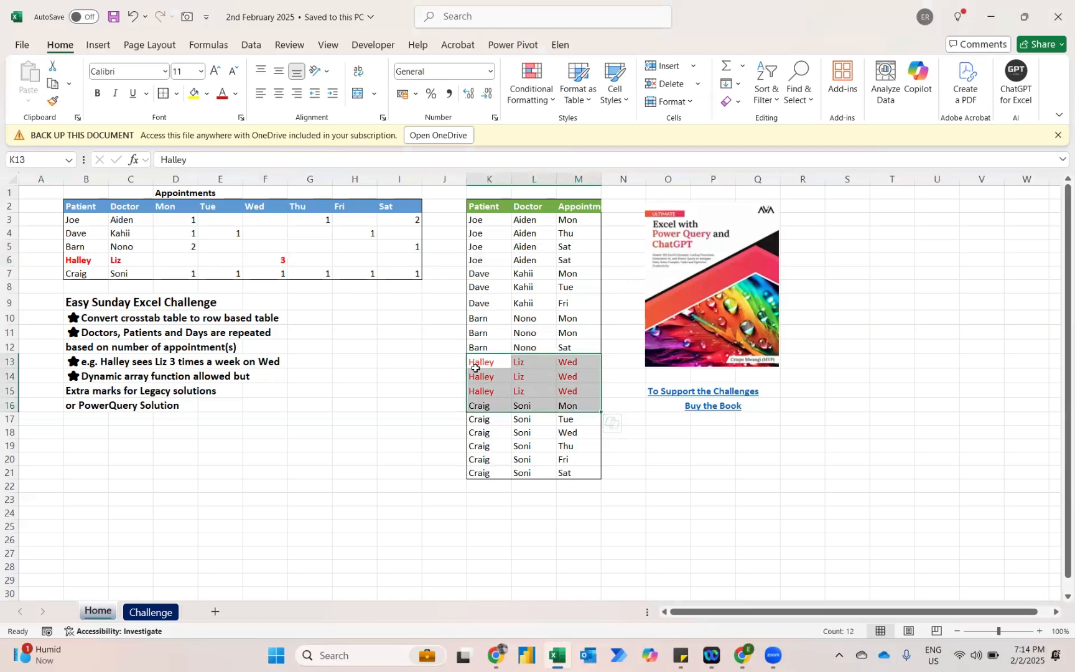
left_click(371, 376)
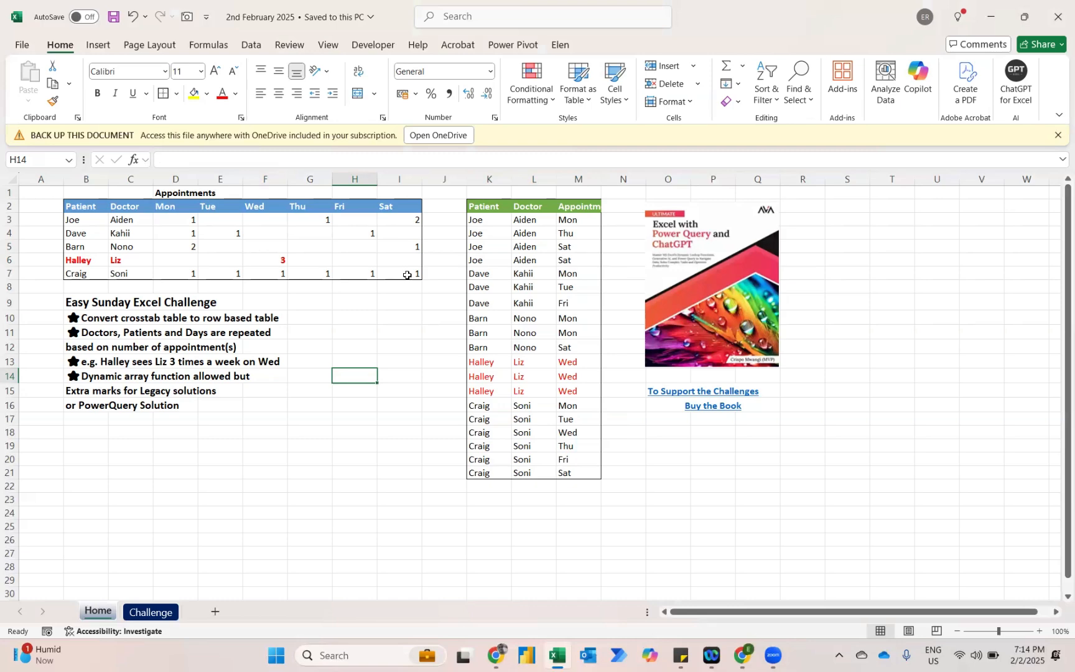
Load the appointments range B2:I7 from the Challenge sheet into Power Query as a table with headers.
left_click(150, 613)
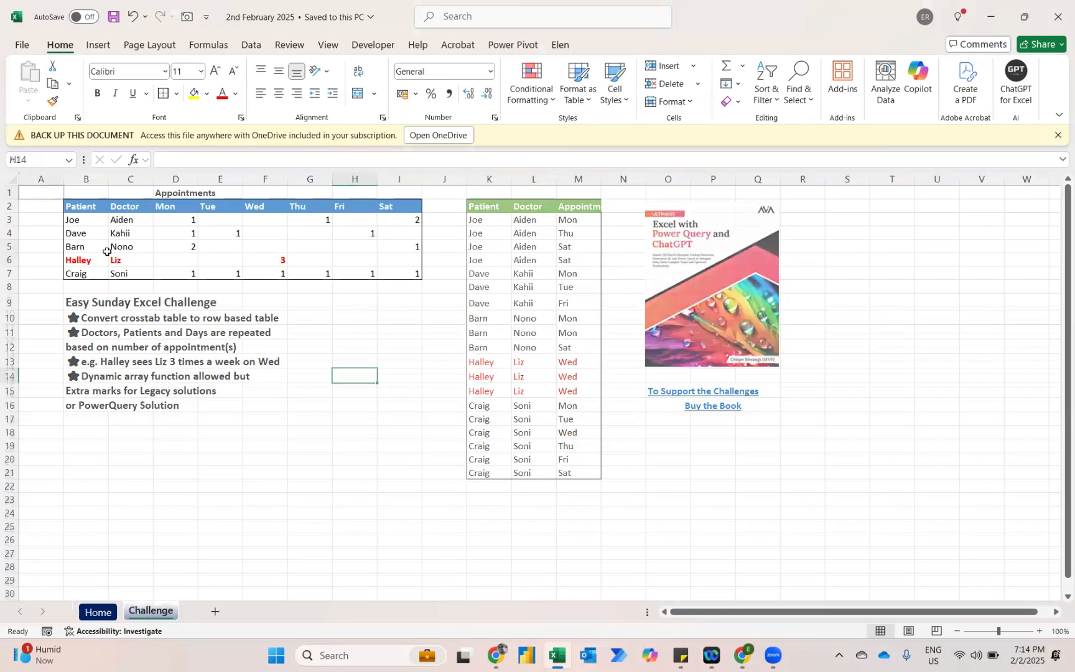
left_click(122, 221)
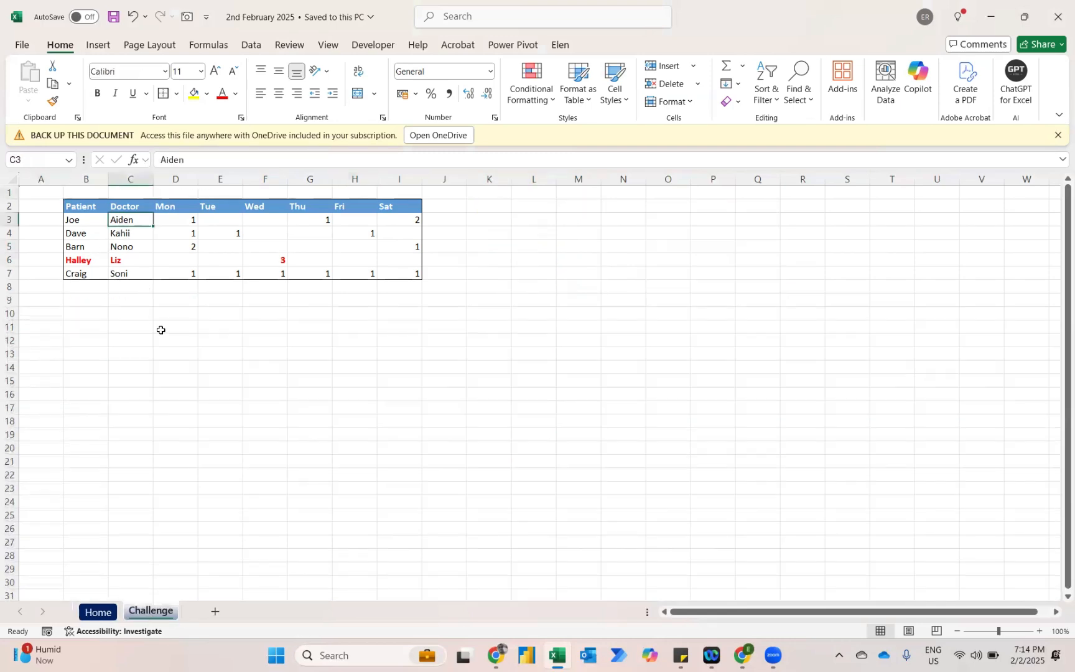
key("ctrl+a")
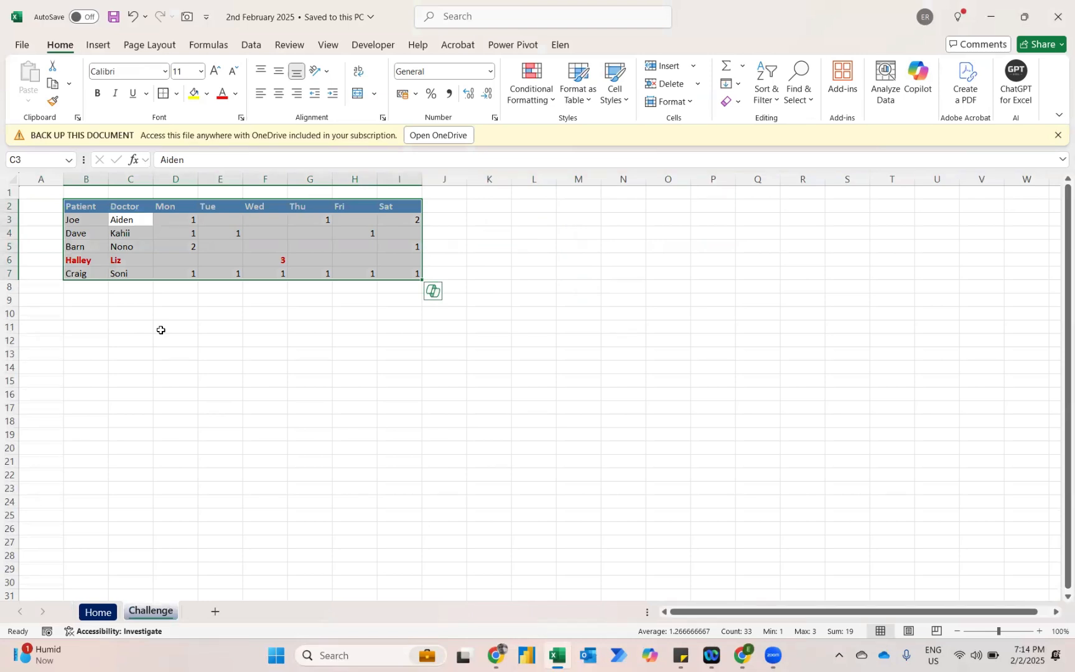
left_click(254, 47)
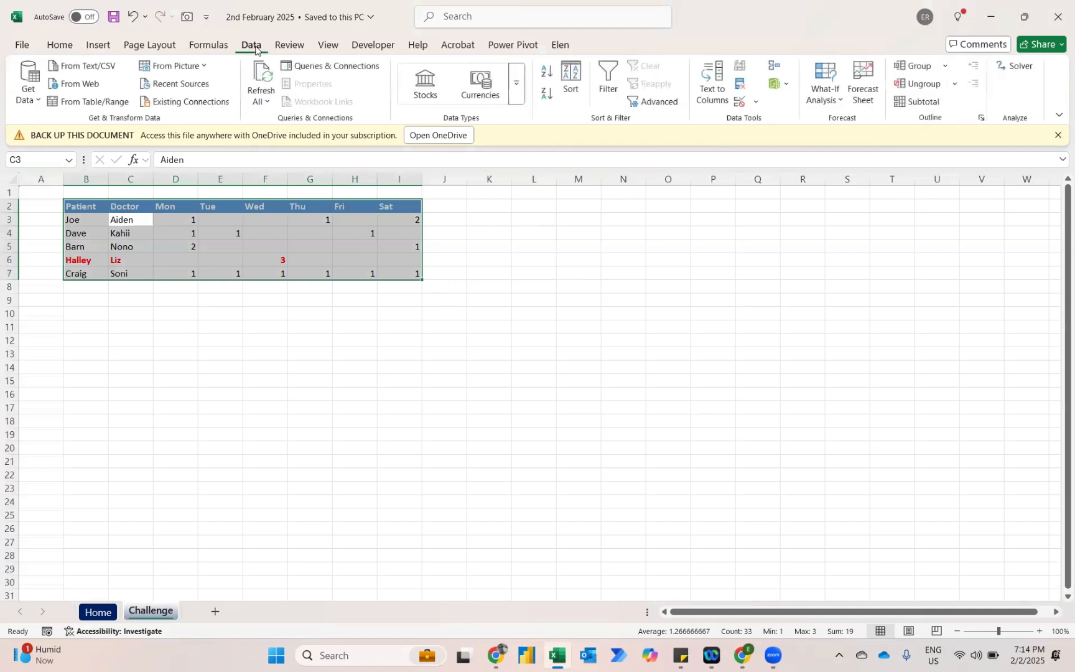
left_click(106, 102)
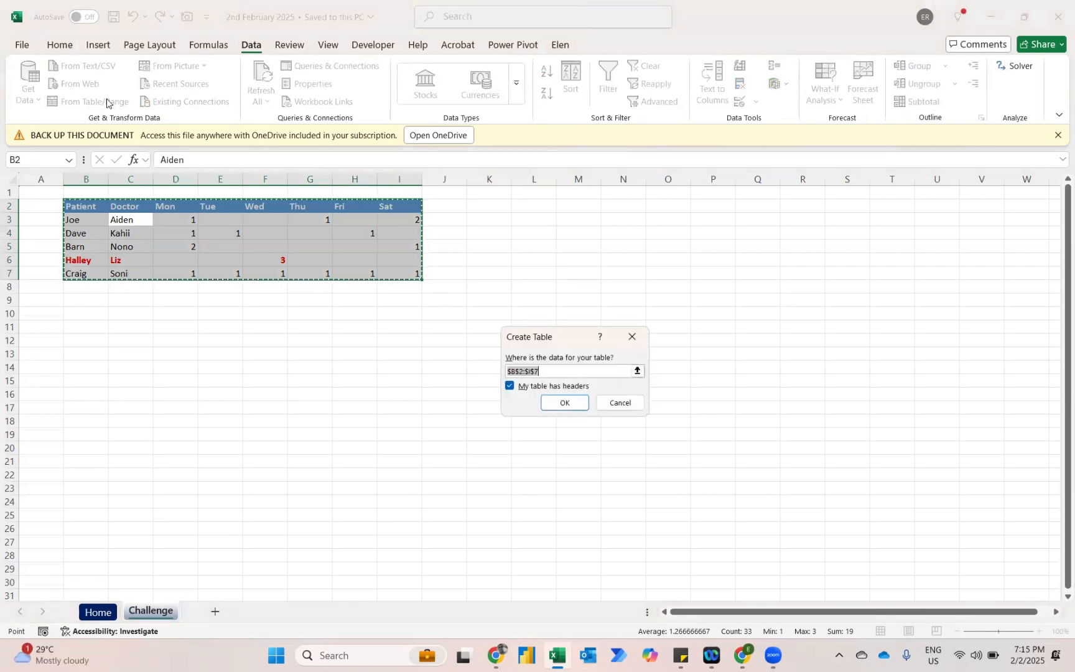
left_click(567, 410)
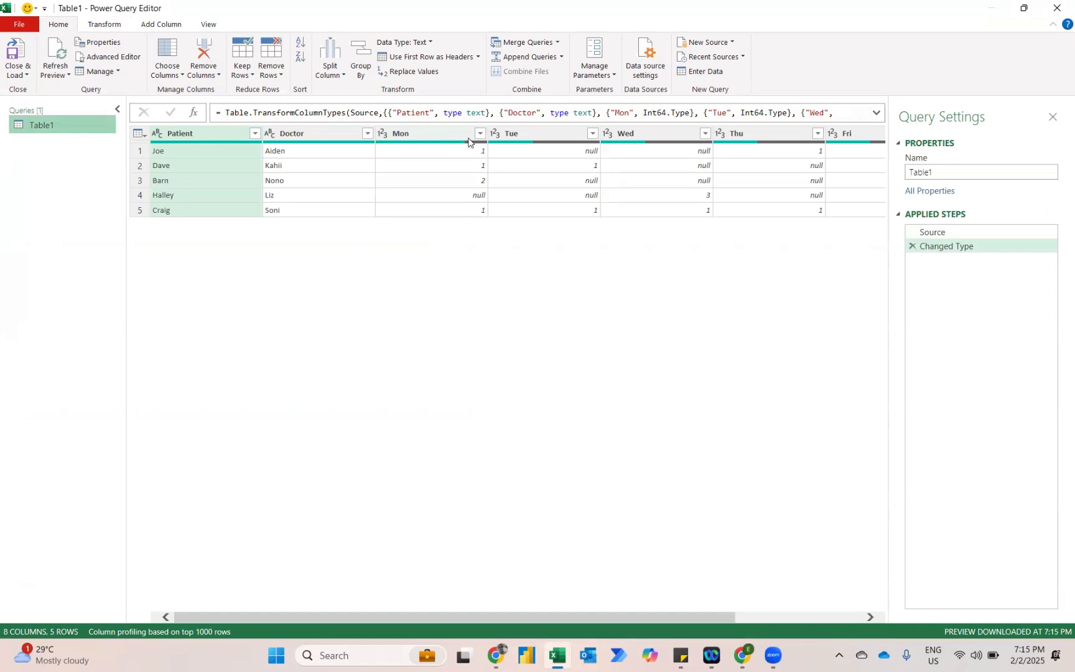
Unpivot all columns other than Patient and Doctor, and check the resulting Attribute values.
left_click(312, 134, "ctrl")
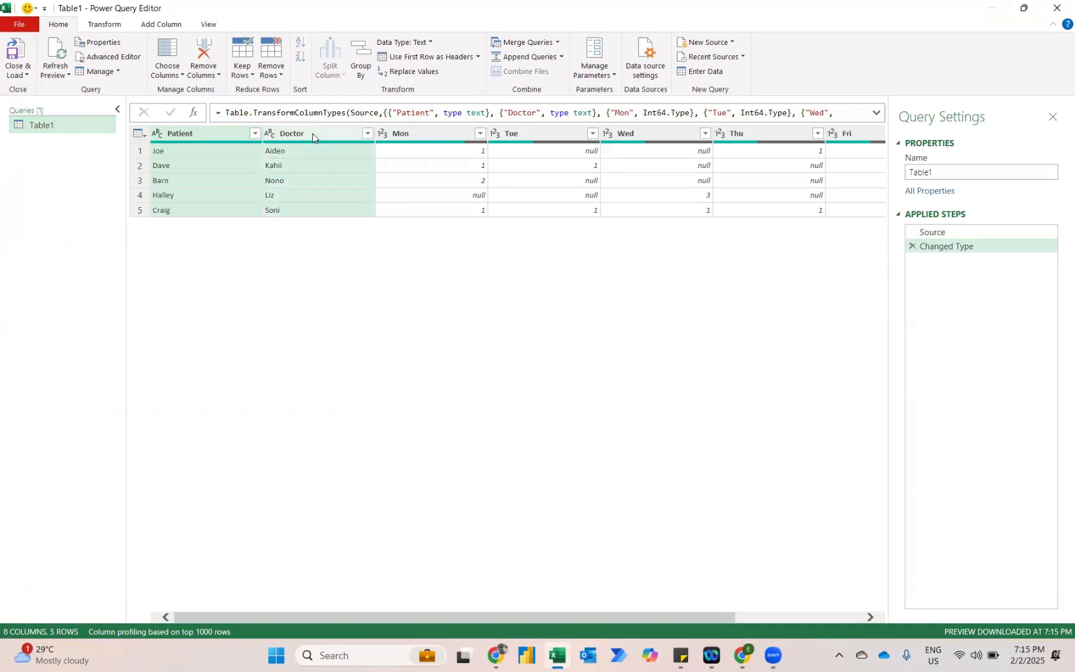
right_click(312, 134)
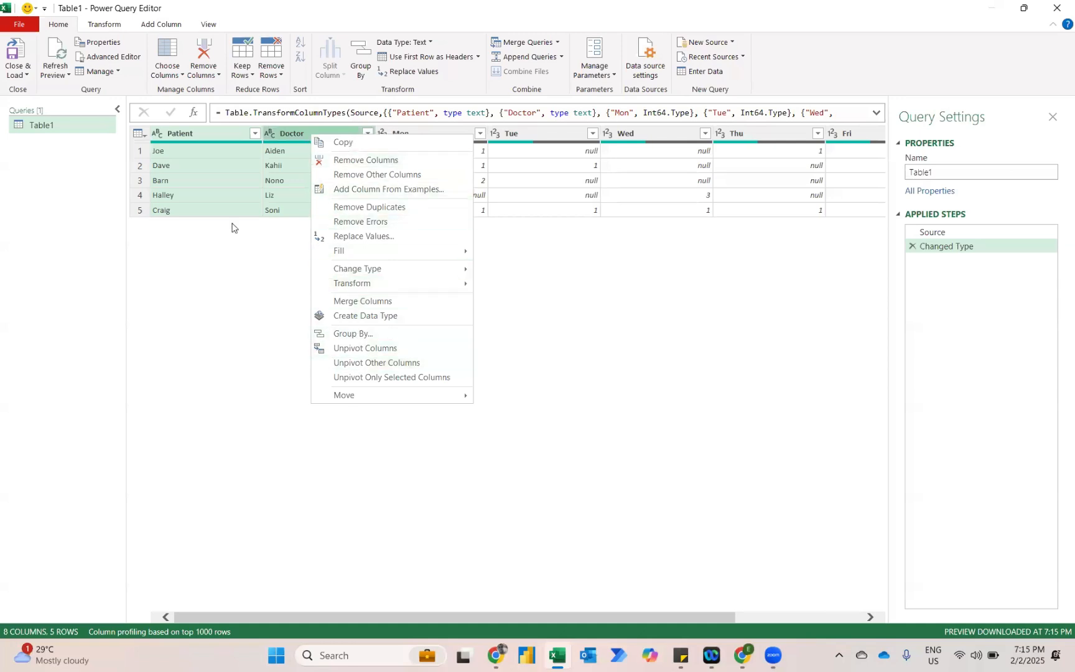
left_click(107, 25)
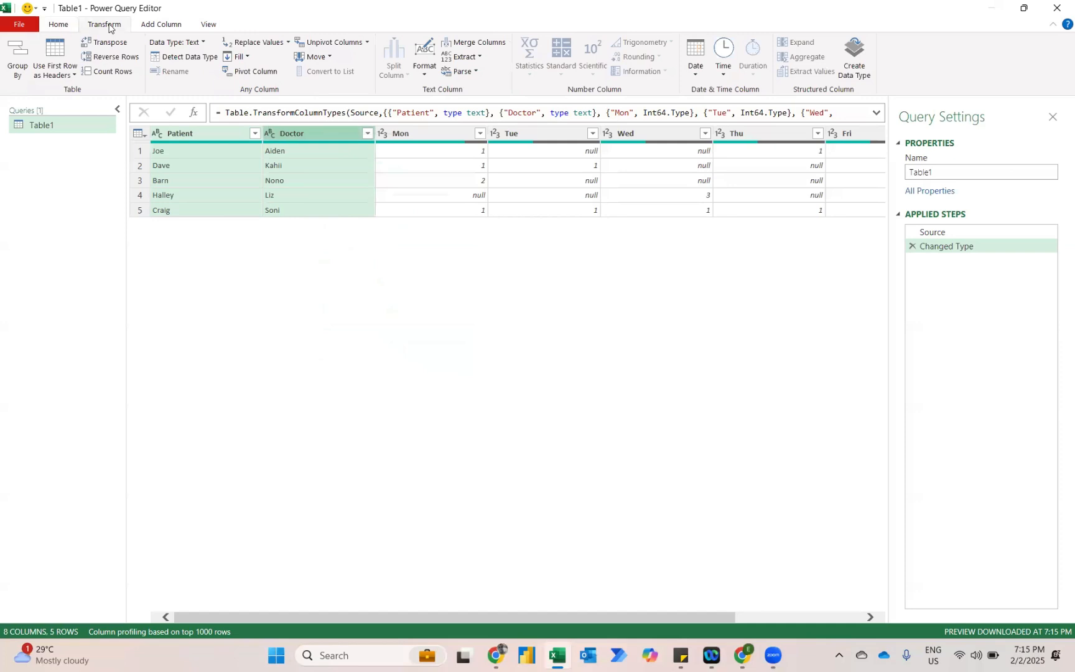
left_click(368, 43)
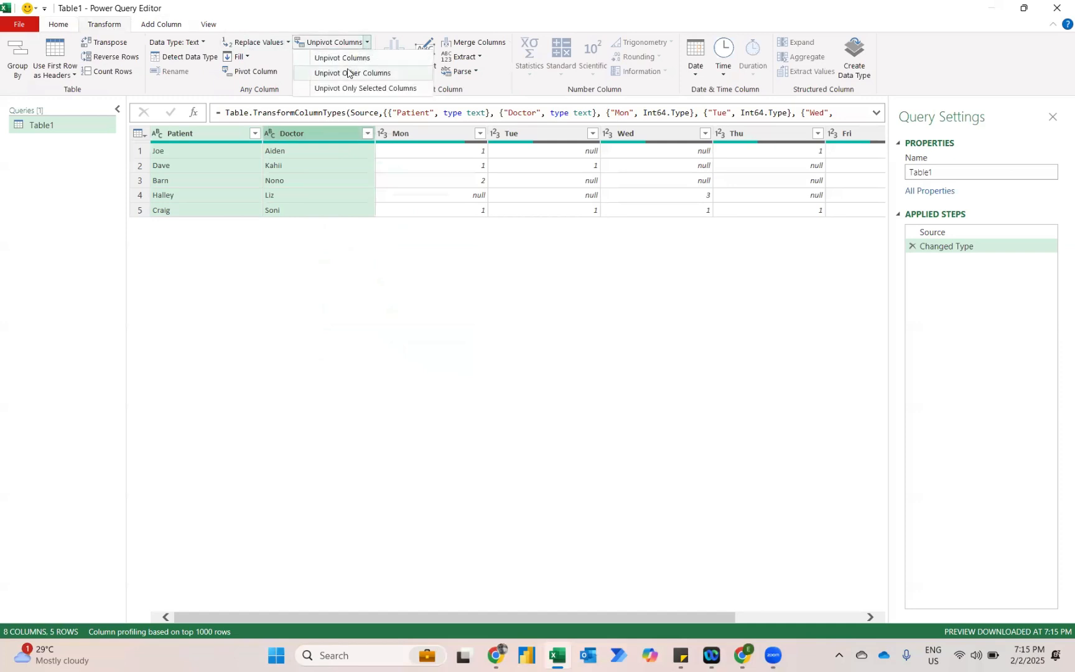
right_click(312, 128)
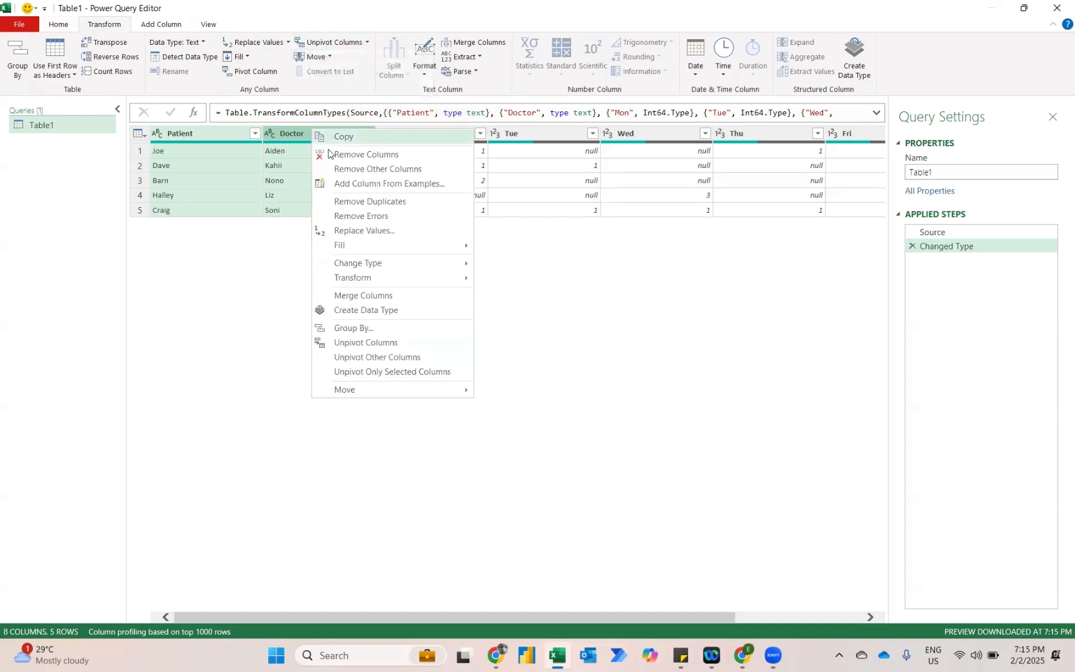
left_click(380, 359)
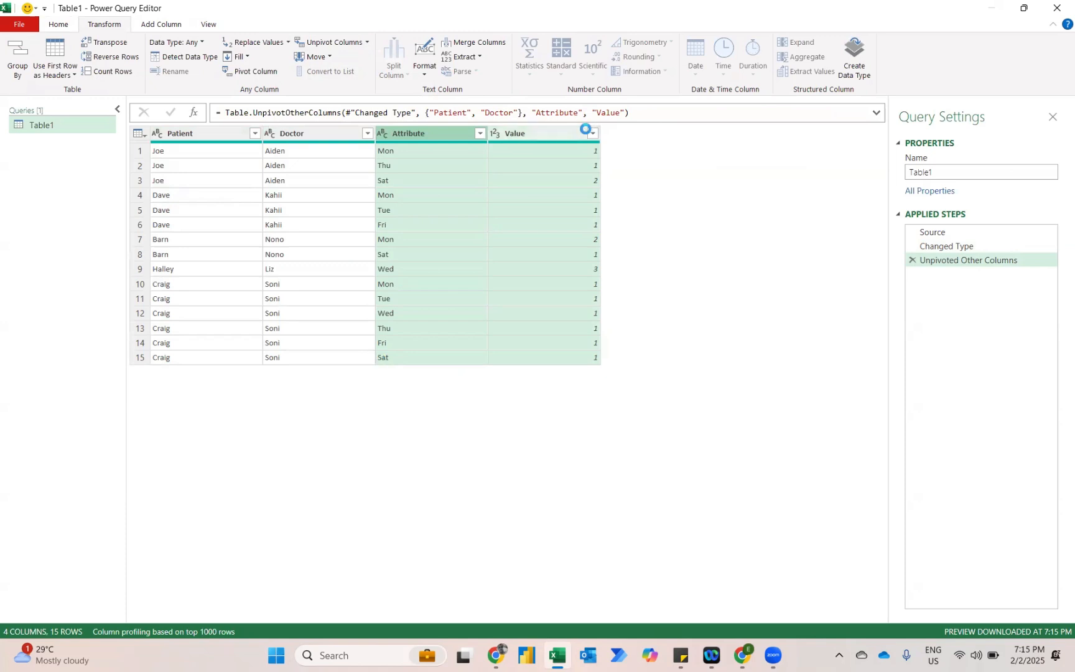
left_click(441, 181)
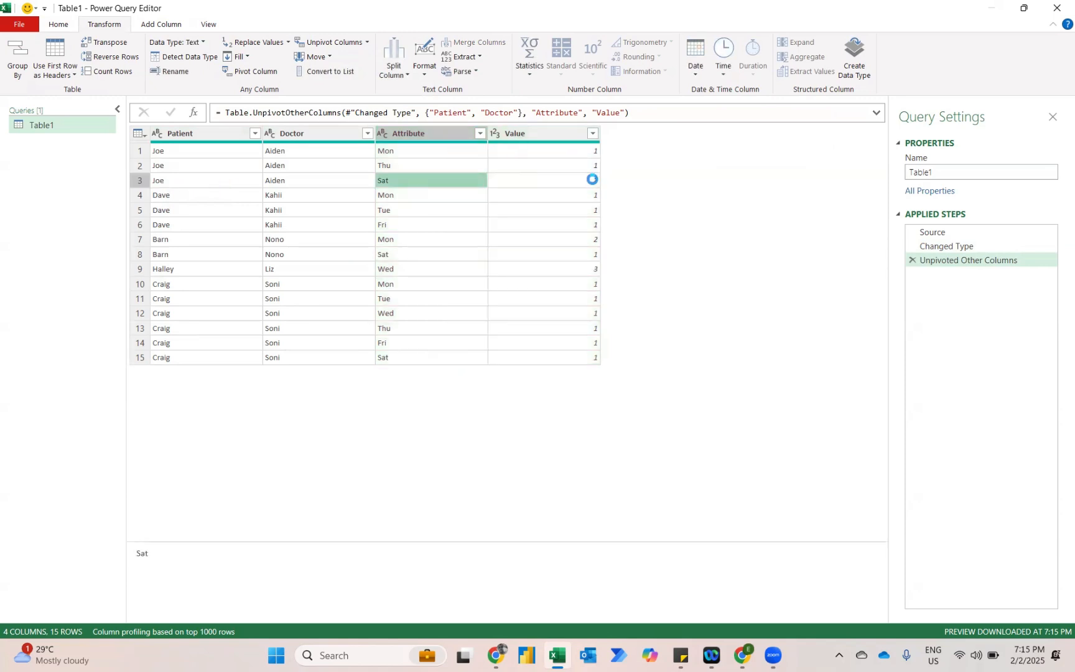
left_click(434, 268)
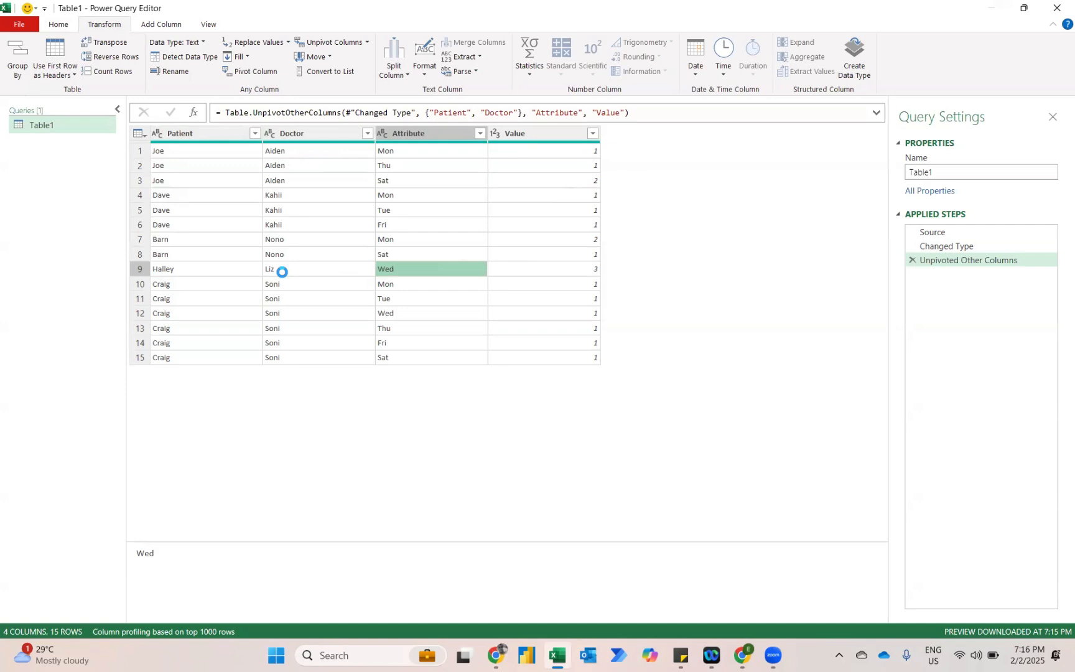
Start a custom column with a formula that calls the List.Repeat function.
left_click(148, 24)
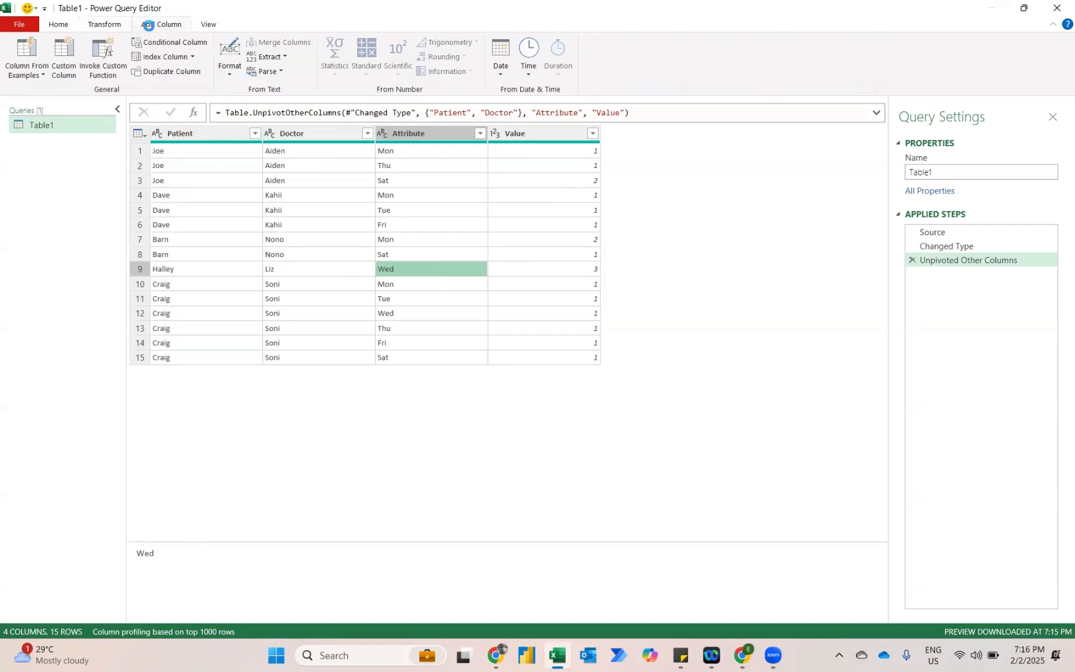
left_click(65, 57)
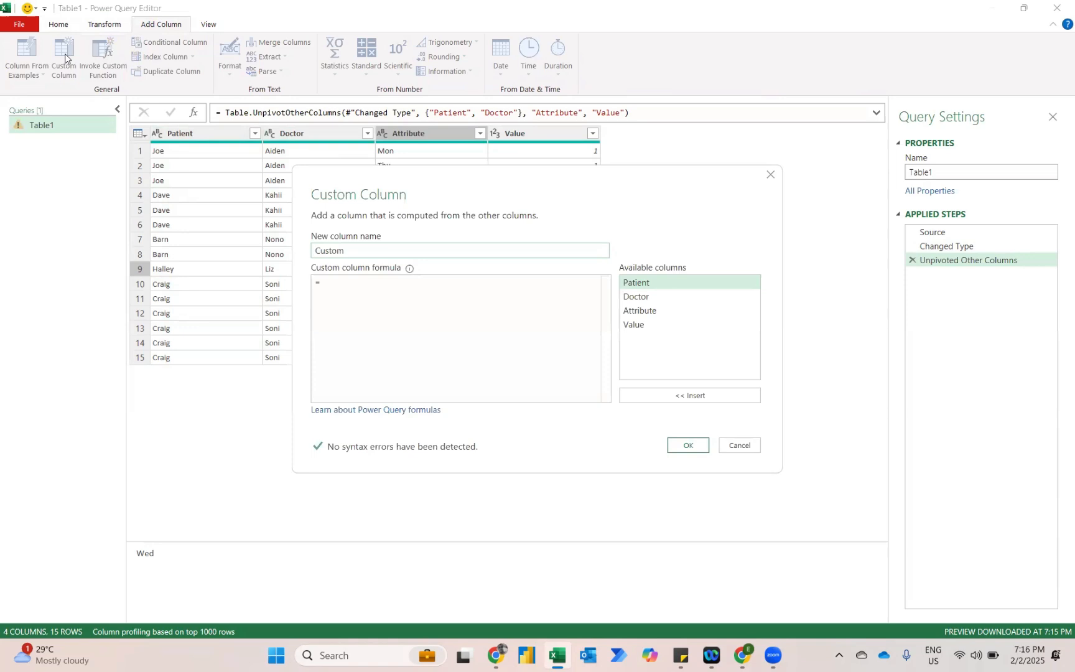
left_click_drag(376, 176, 382, 242)
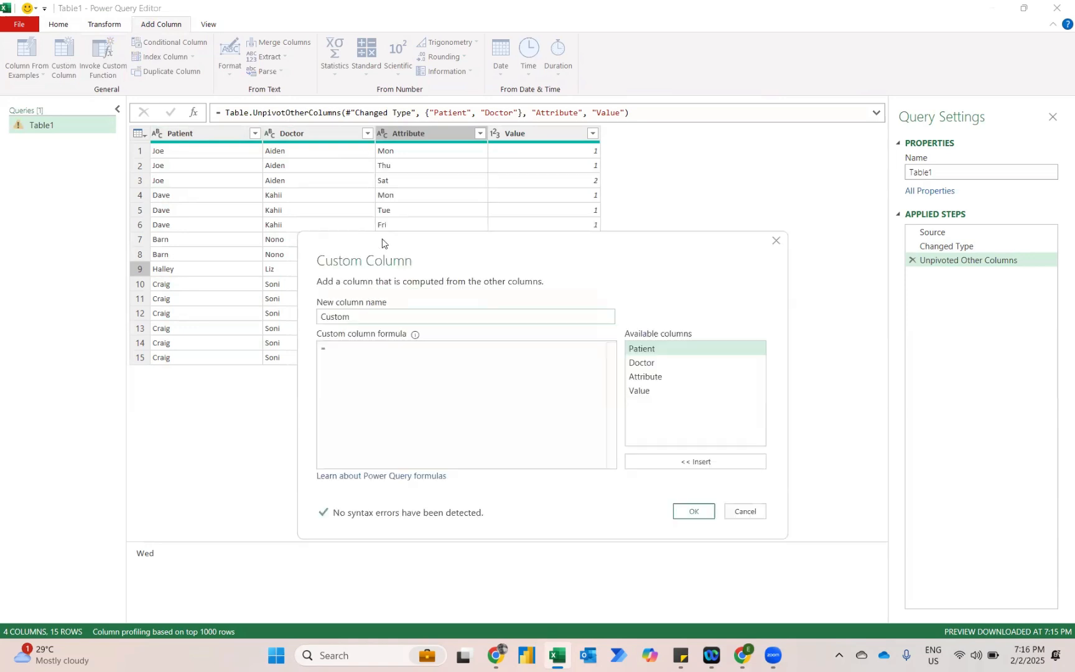
left_click(346, 350)
type("L")
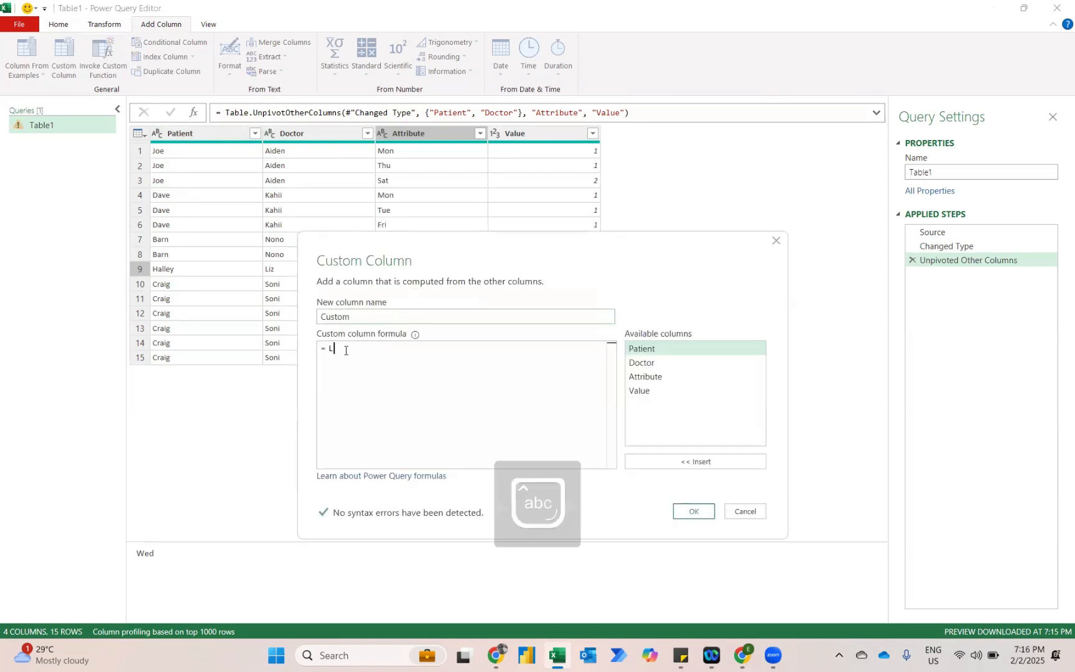
type("istrep")
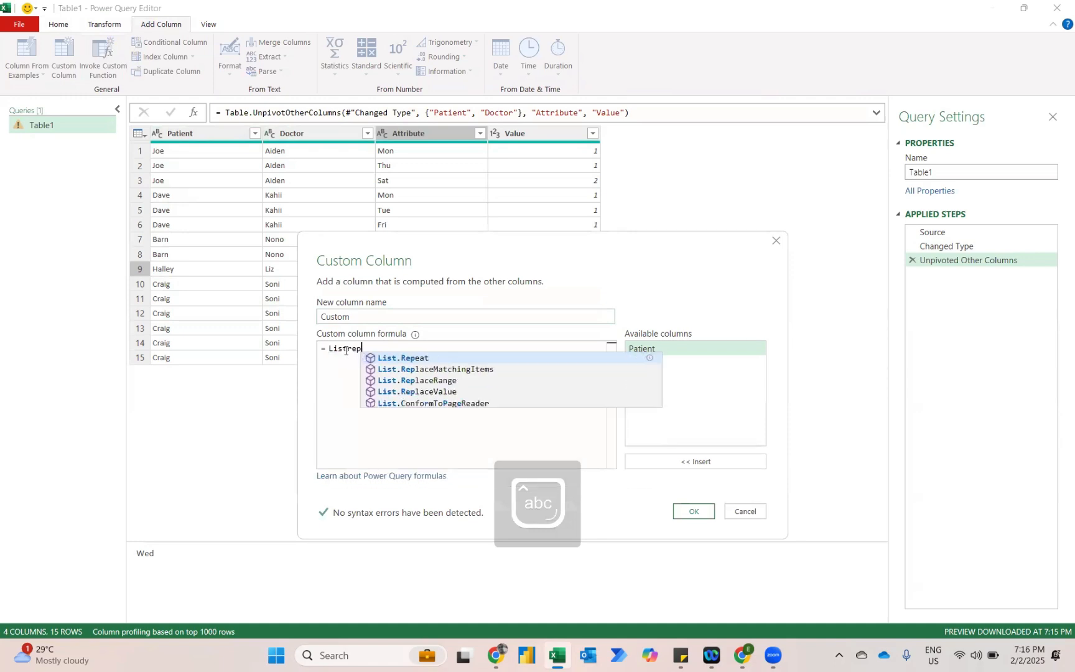
left_click(404, 359)
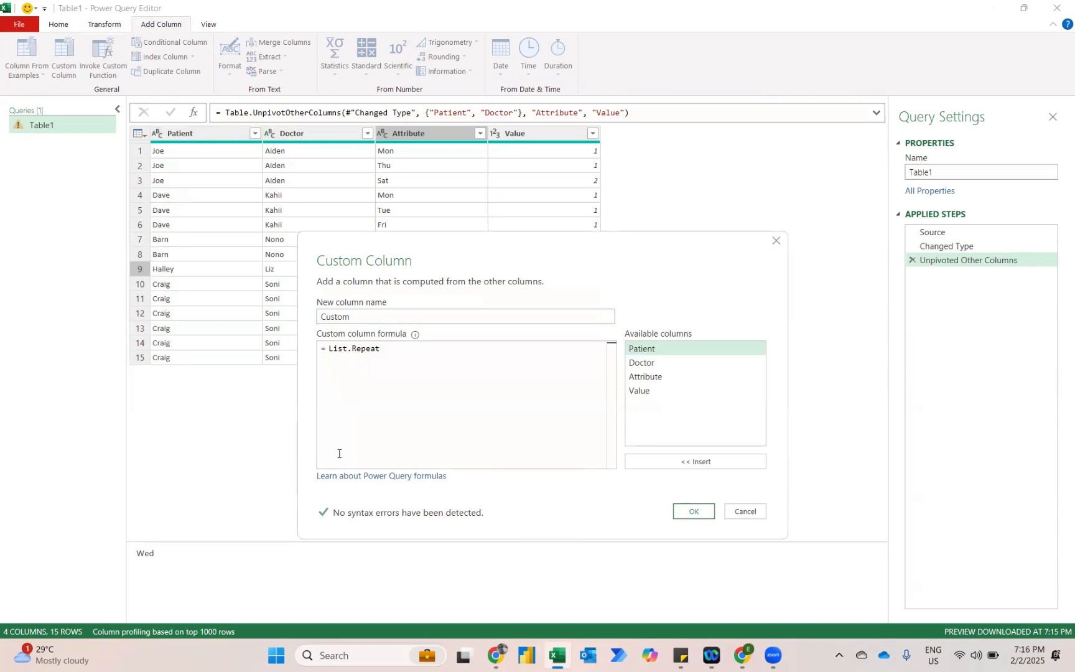
type("(")
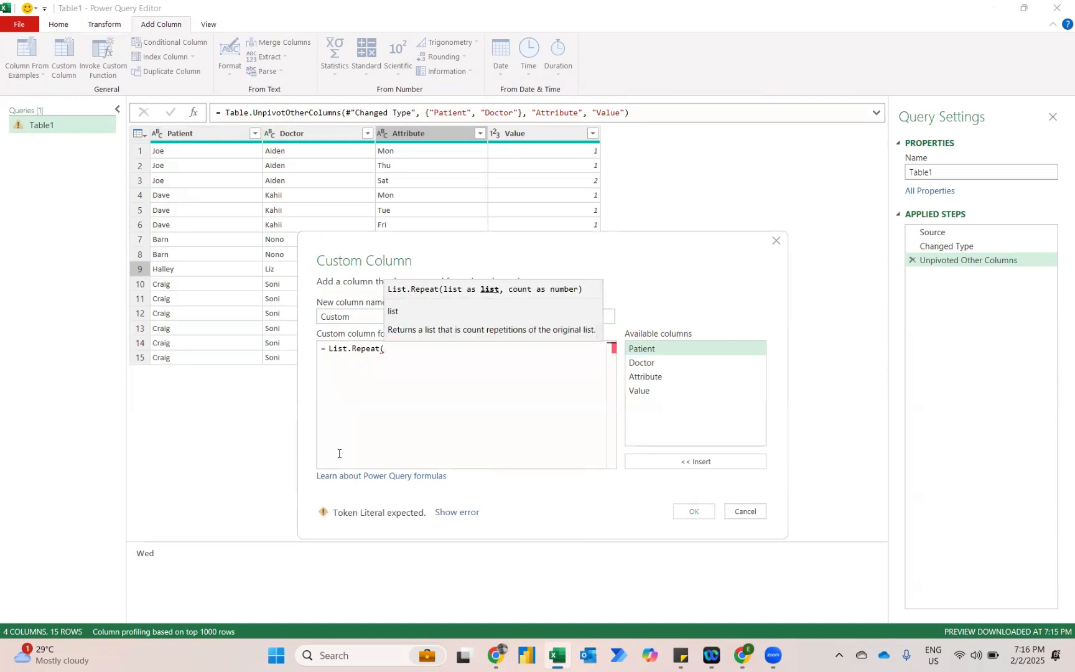
type("{")
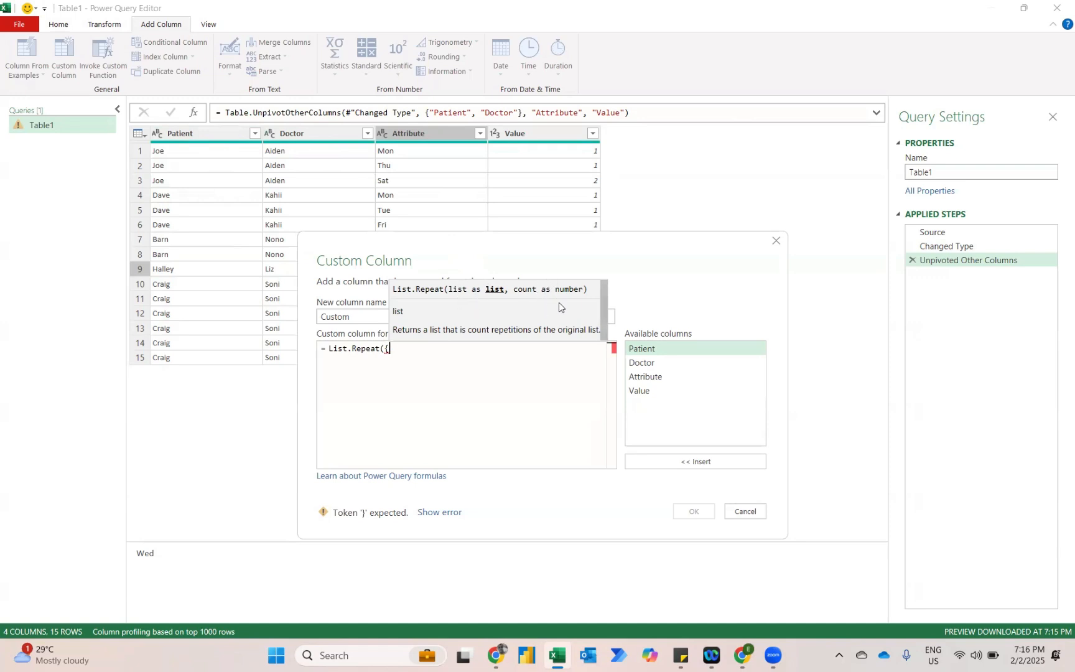
Enter {[Patient],[Doctor],[Attribute]} as the list argument of List.Repeat.
left_click(677, 462)
type(",")
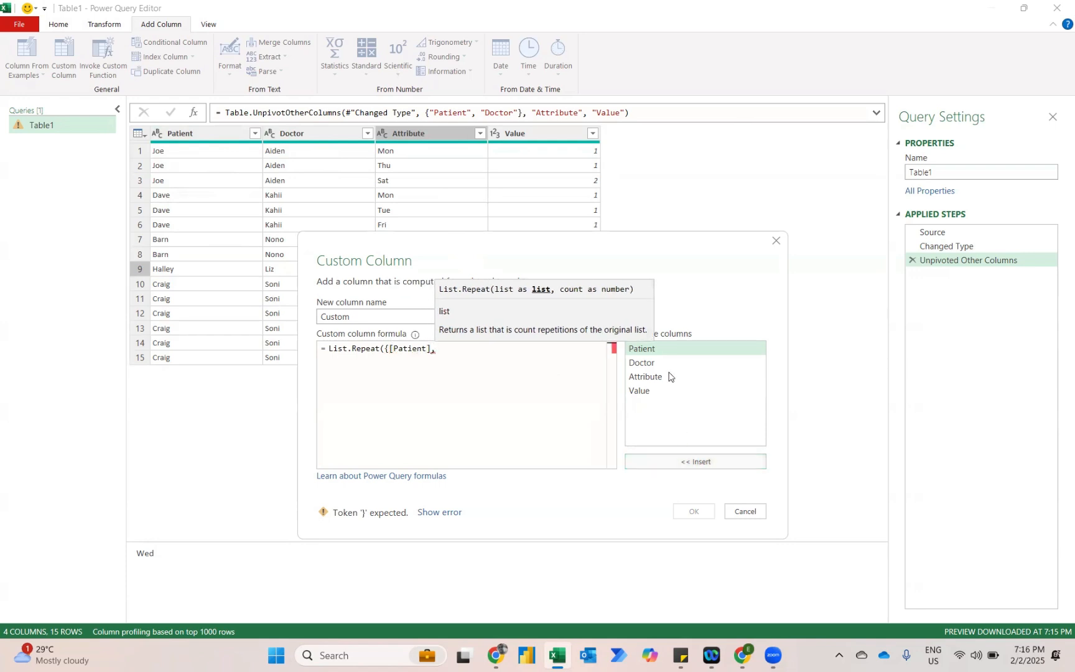
left_click(644, 364)
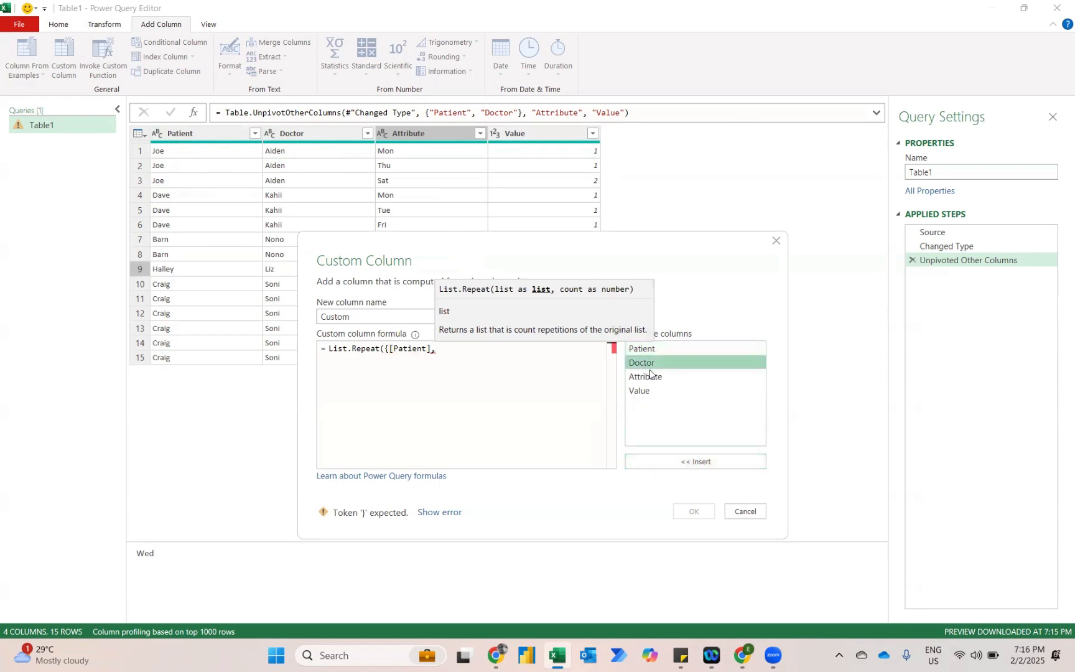
left_click(672, 465)
type(",")
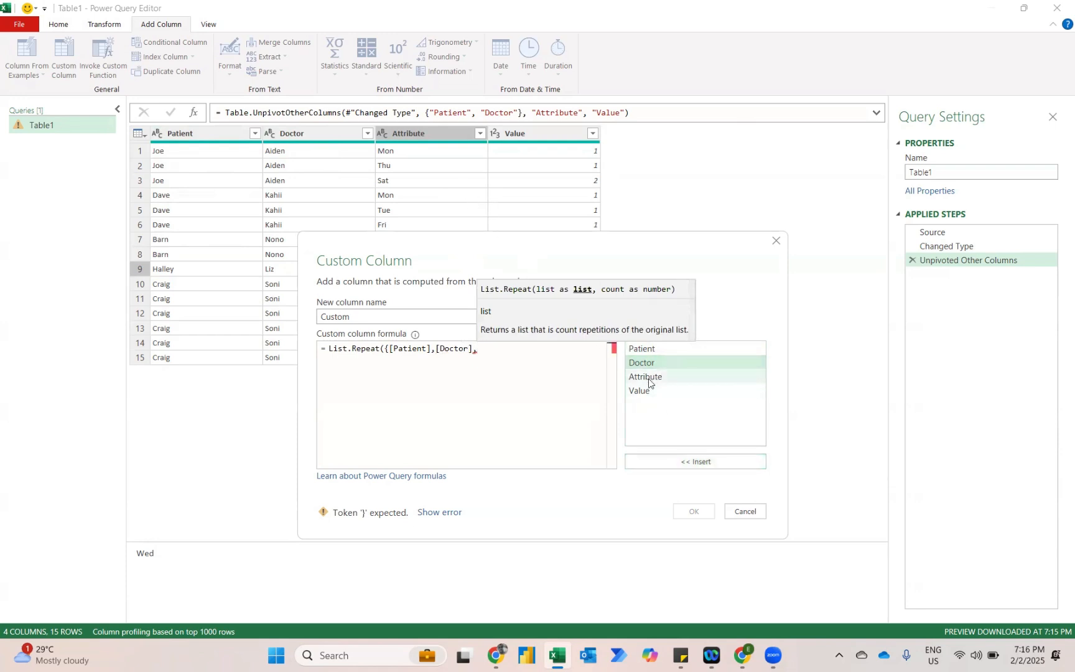
left_click(649, 379)
left_click(643, 462)
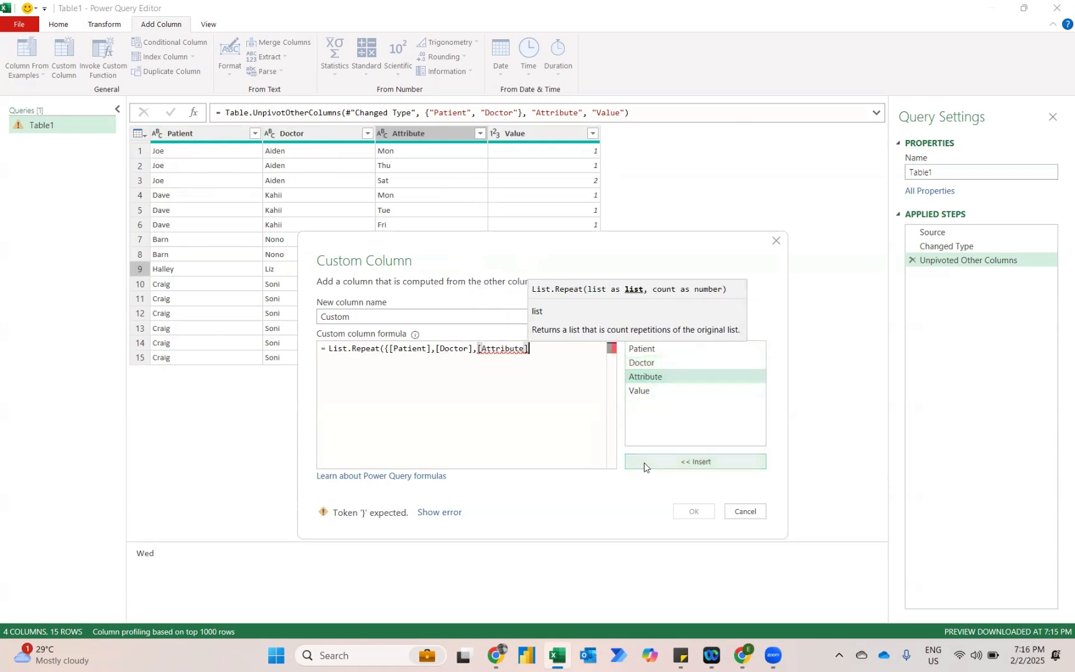
type("}")
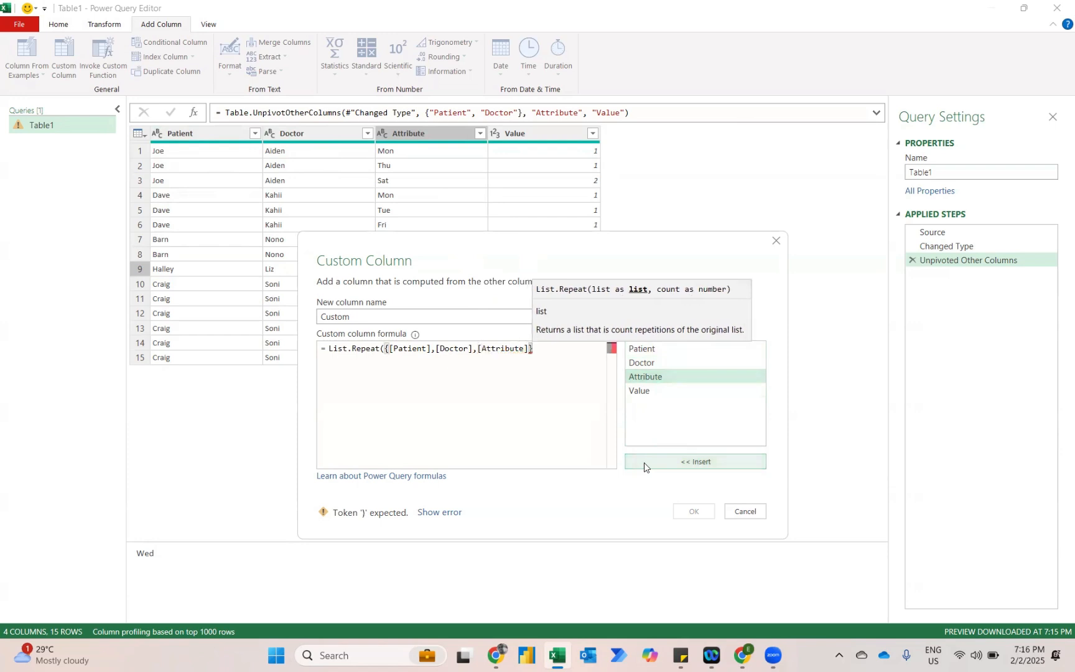
type(",")
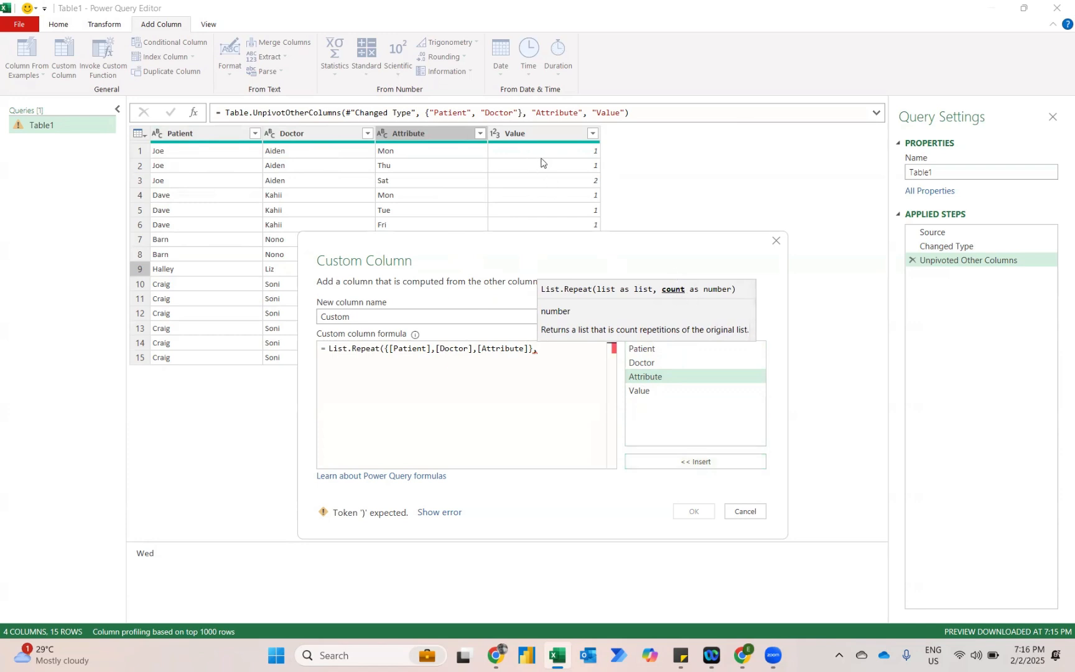
Complete the List.Repeat formula with [Value] as the repeat count and create the custom column.
left_click(644, 394)
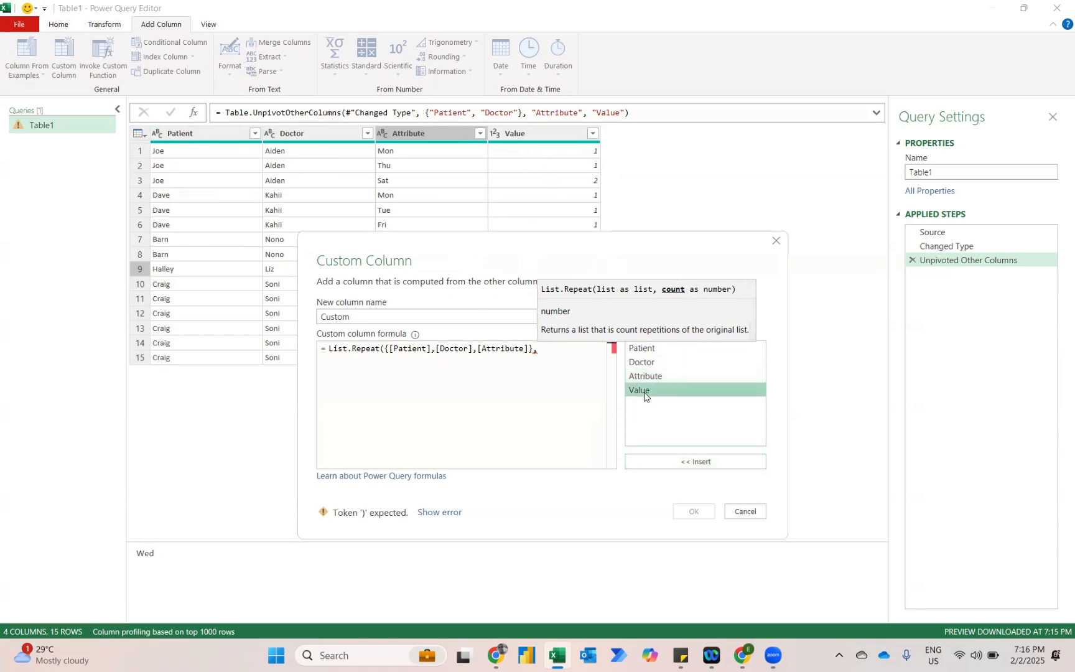
left_click(677, 463)
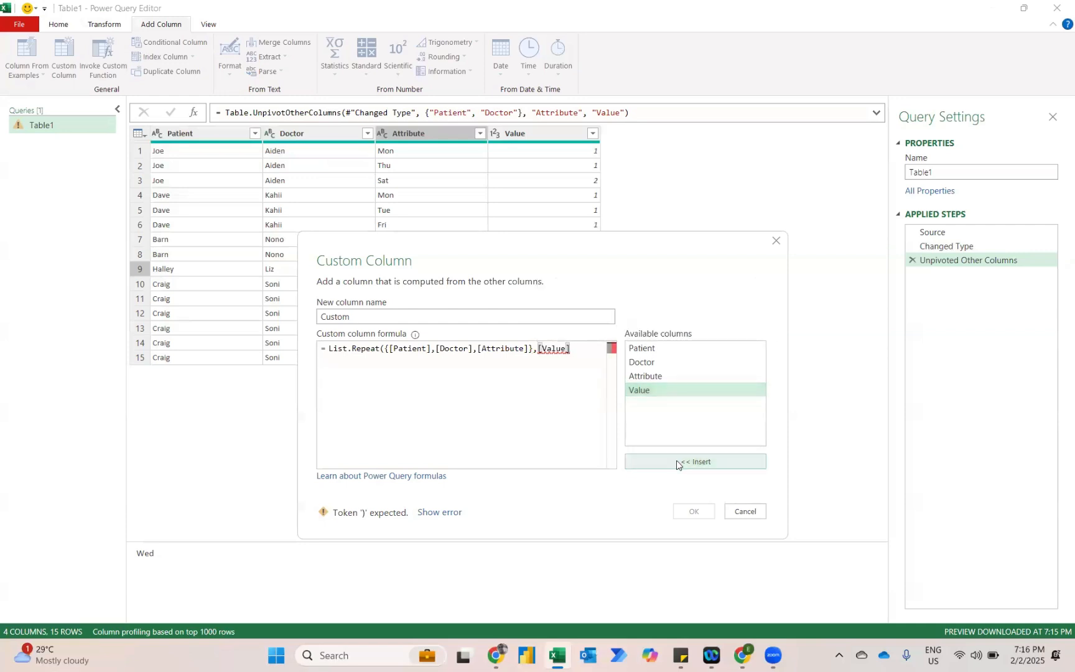
type(")")
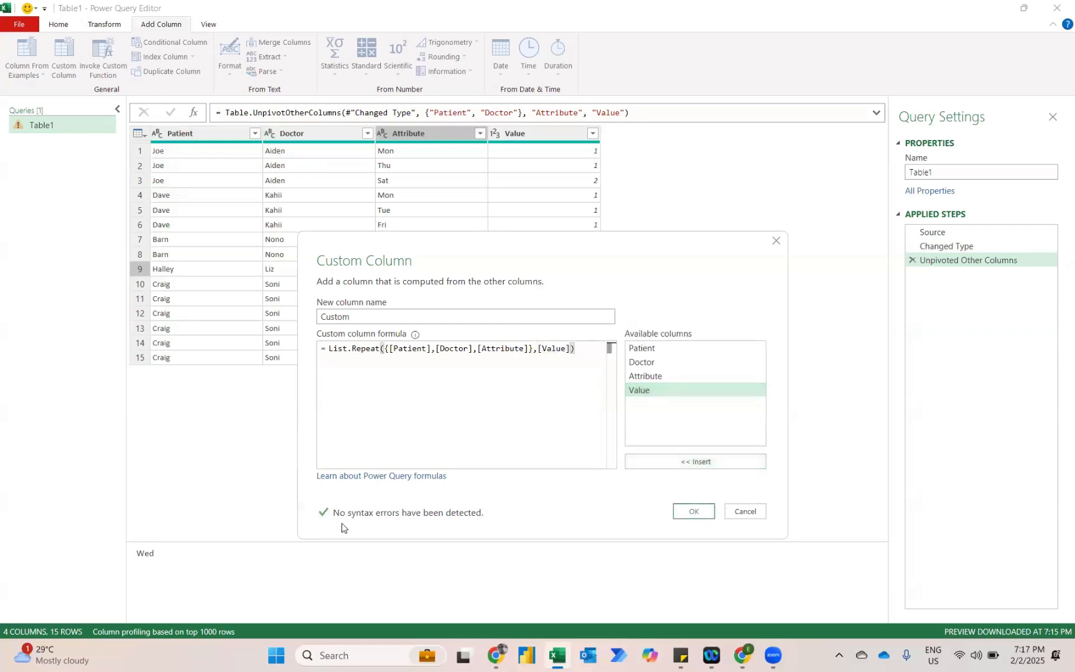
left_click(689, 517)
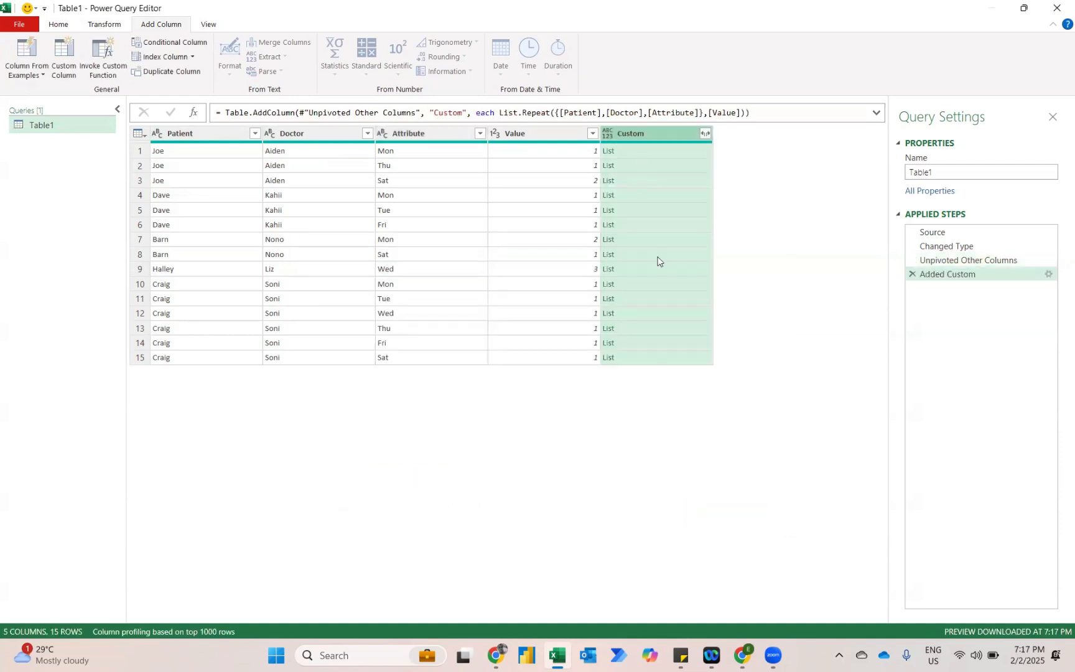
Expand the Custom lists to new rows and remove the Patient, Doctor, Attribute and Value columns.
left_click(705, 133)
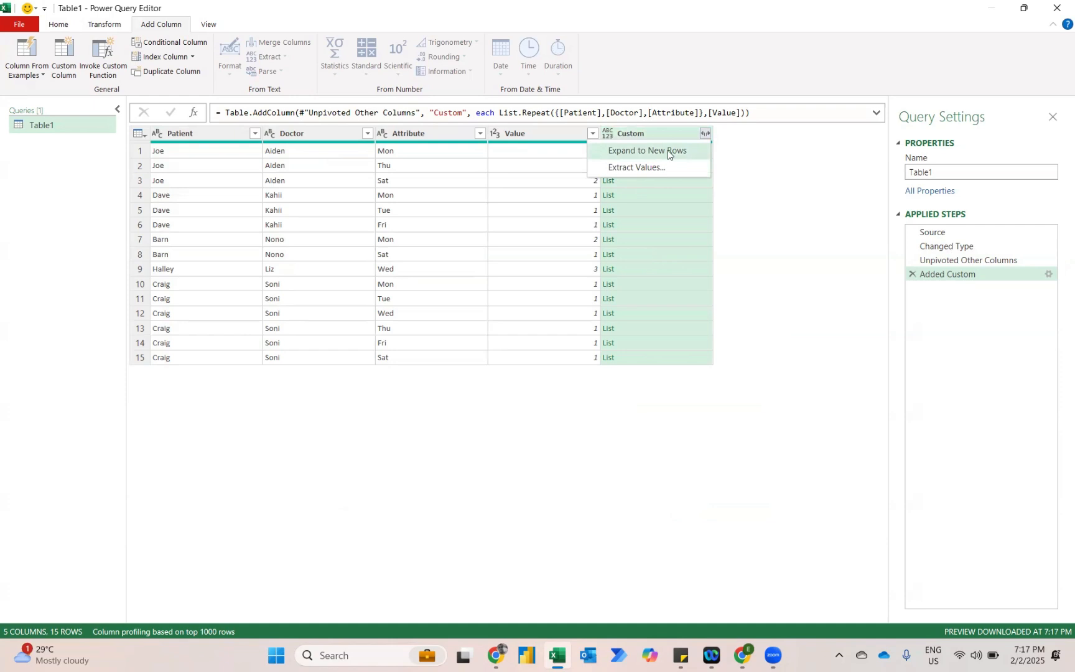
left_click(667, 150)
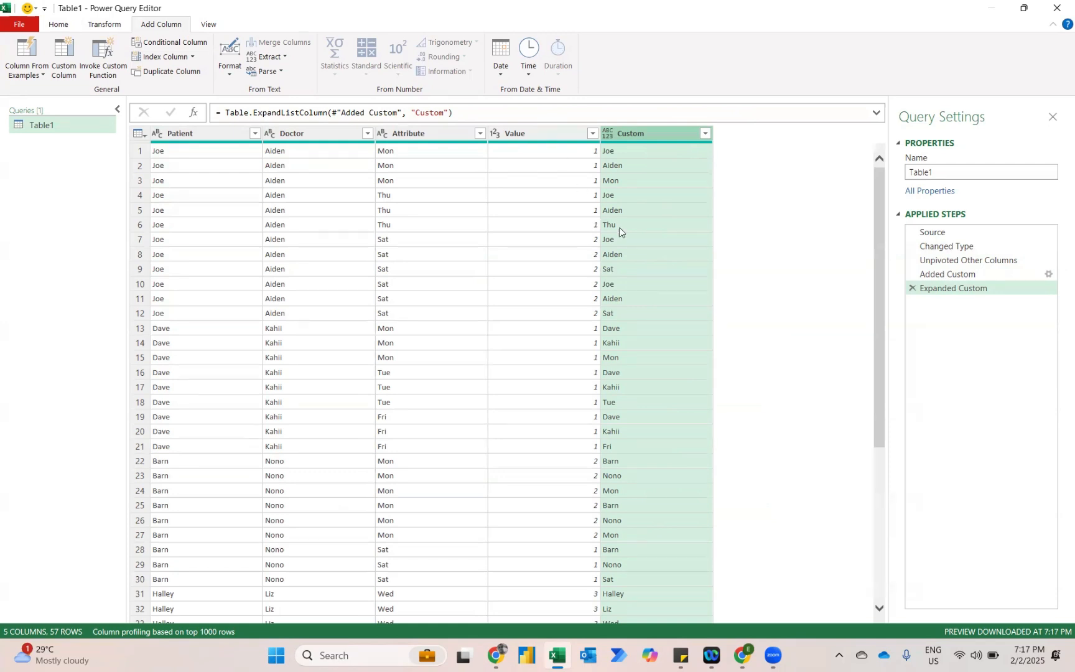
left_click(523, 138)
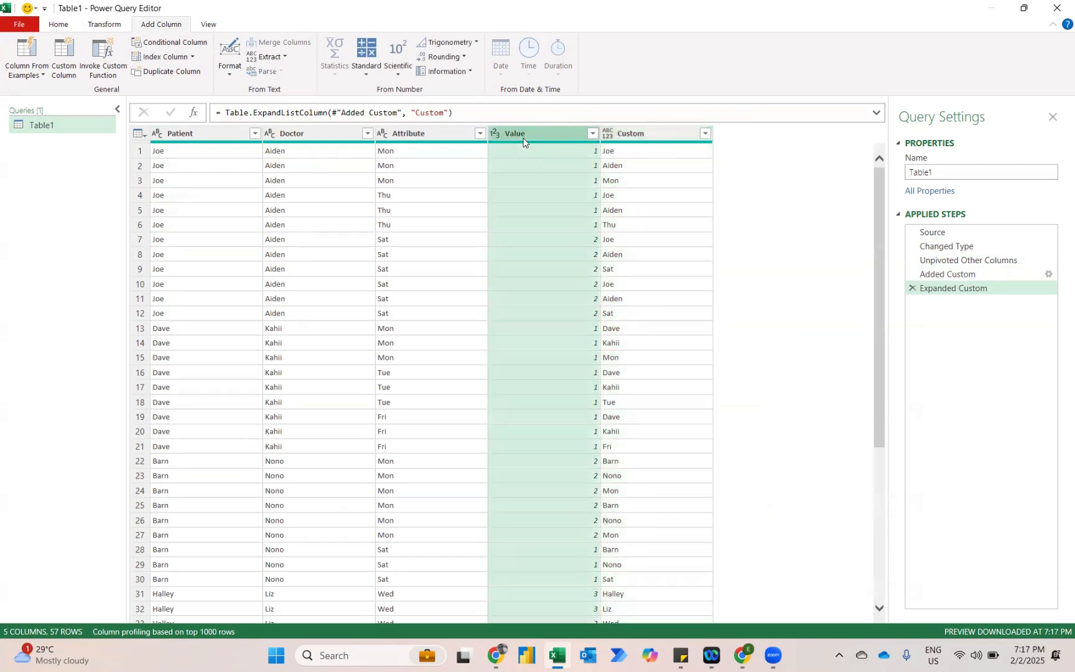
left_click(219, 134, "shift")
key("Delete")
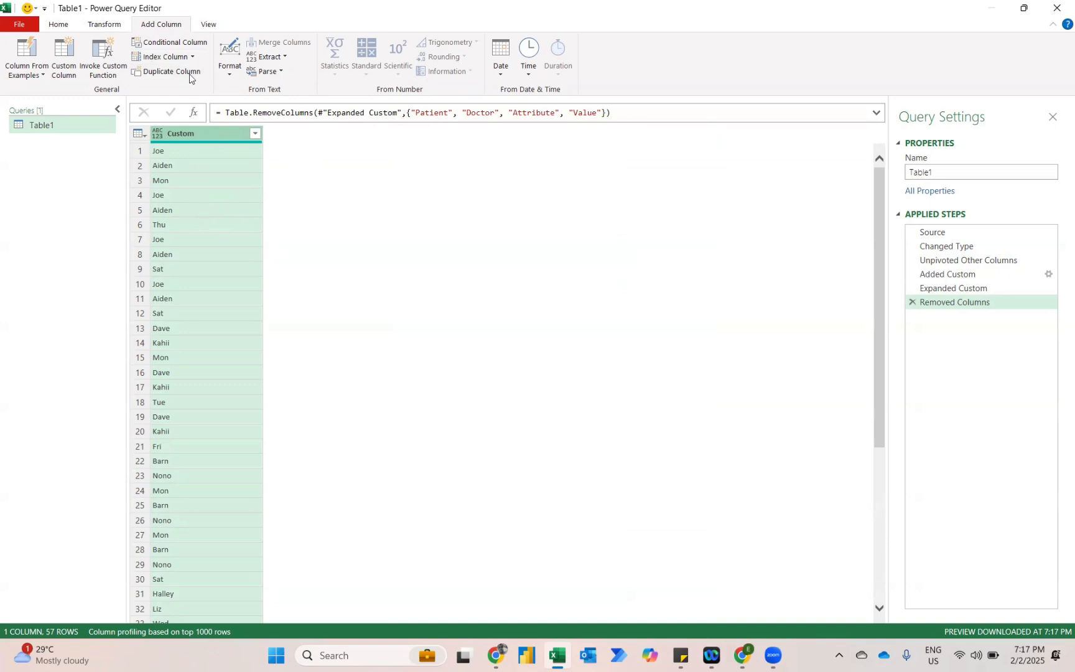
Add an index column starting from 0 and check how the first six Custom values group into records.
left_click(159, 59)
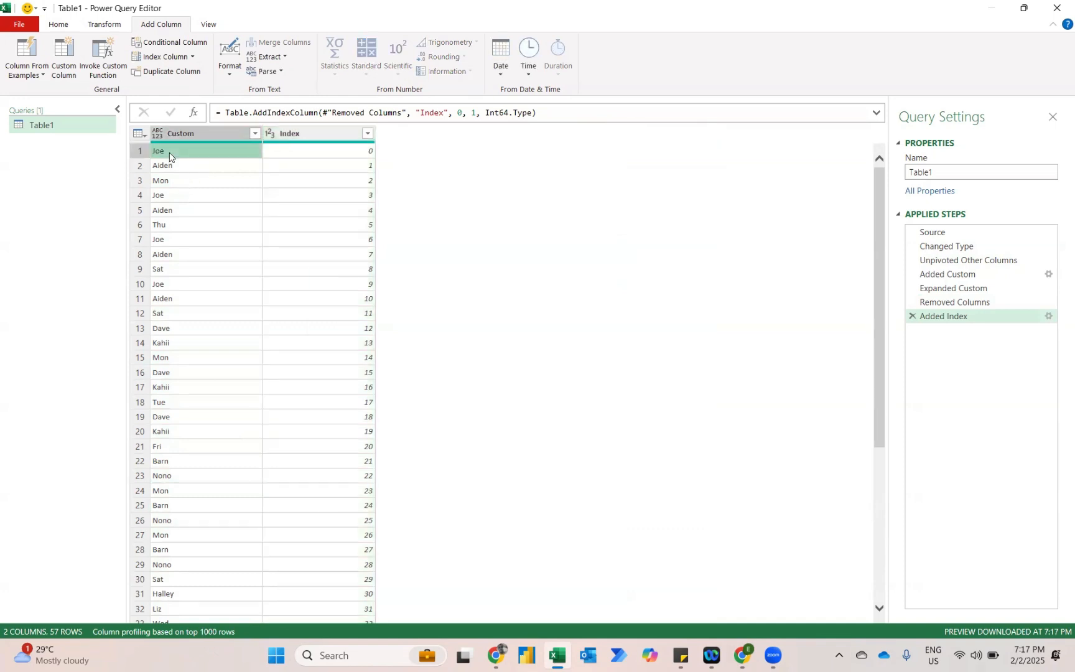
left_click(169, 156)
left_click(170, 166)
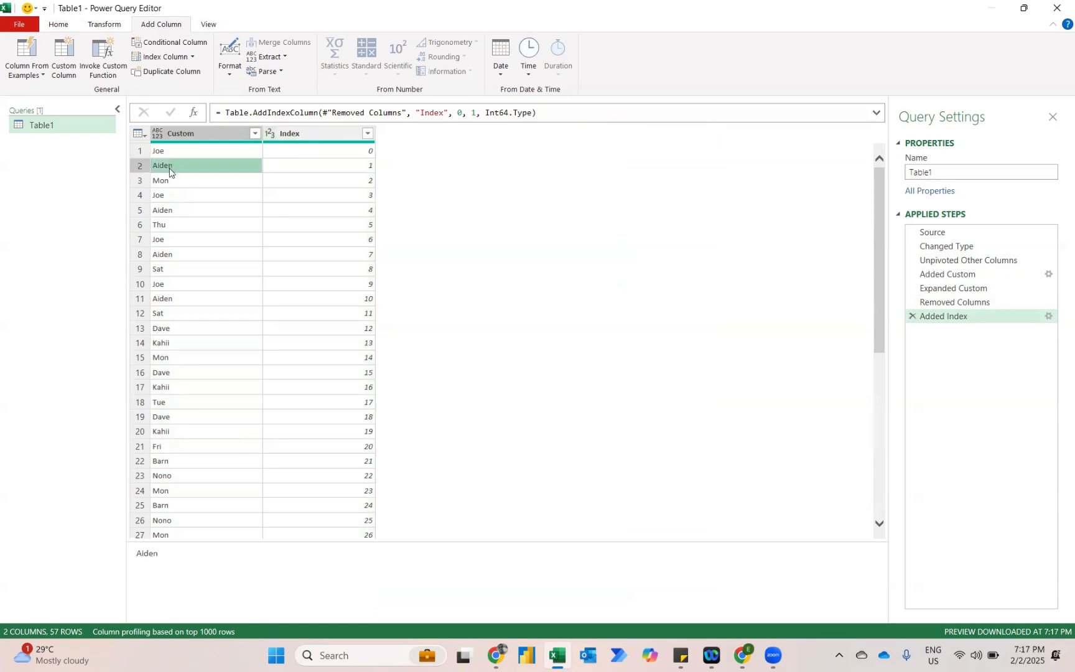
left_click(168, 182)
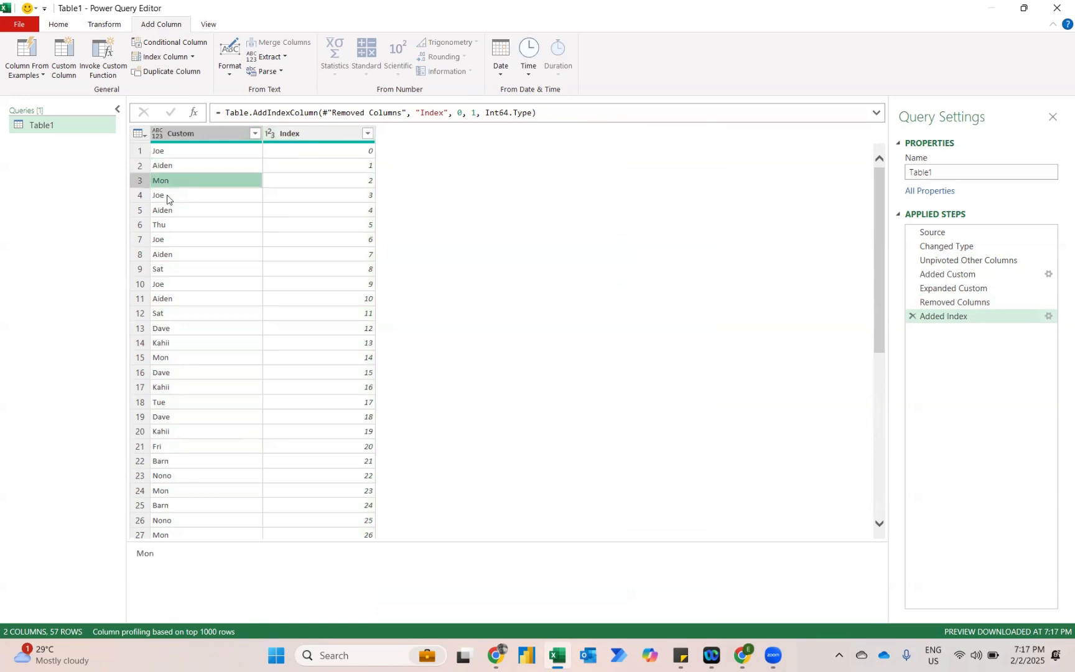
left_click(169, 196)
left_click(168, 213)
left_click(166, 226)
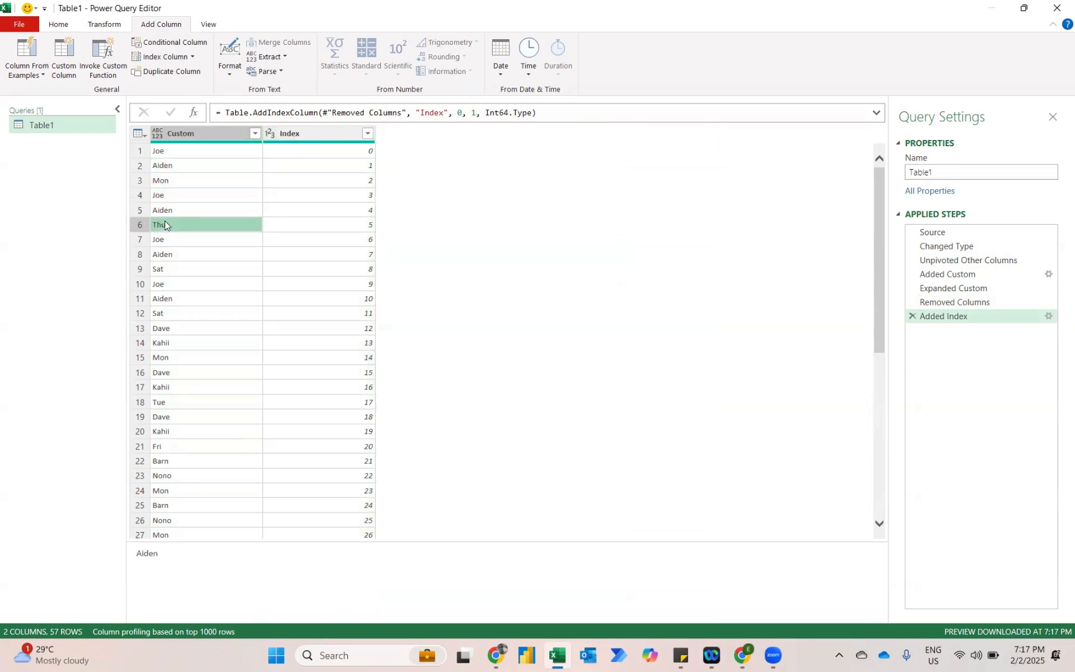
Add a new column that integer-divides the Index column by 3.
left_click(307, 133)
left_click(365, 71)
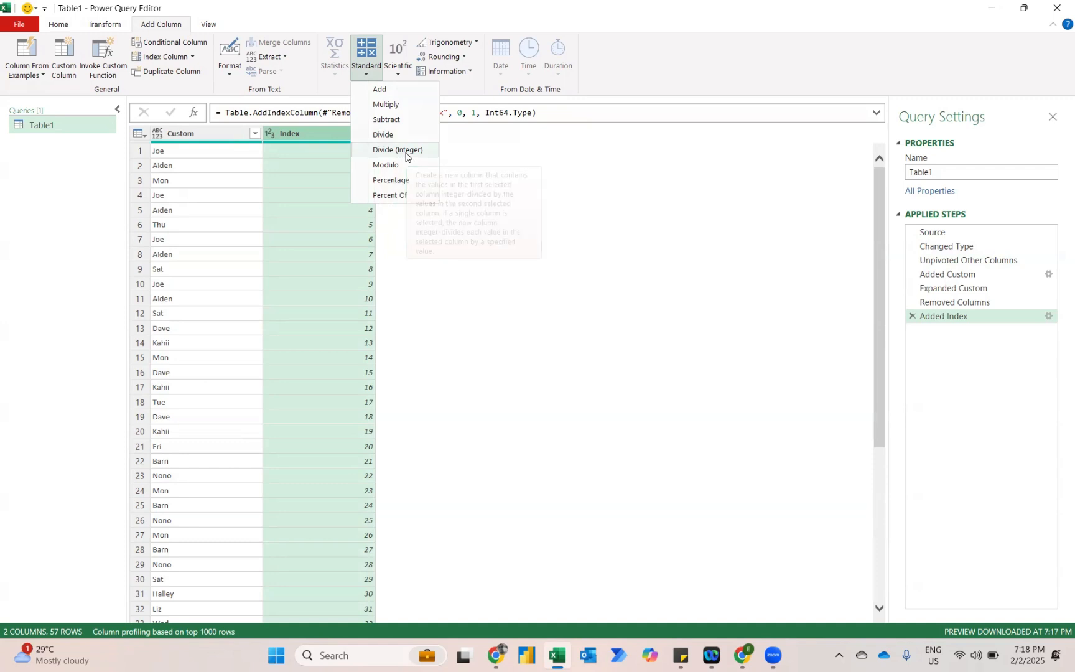
left_click(405, 155)
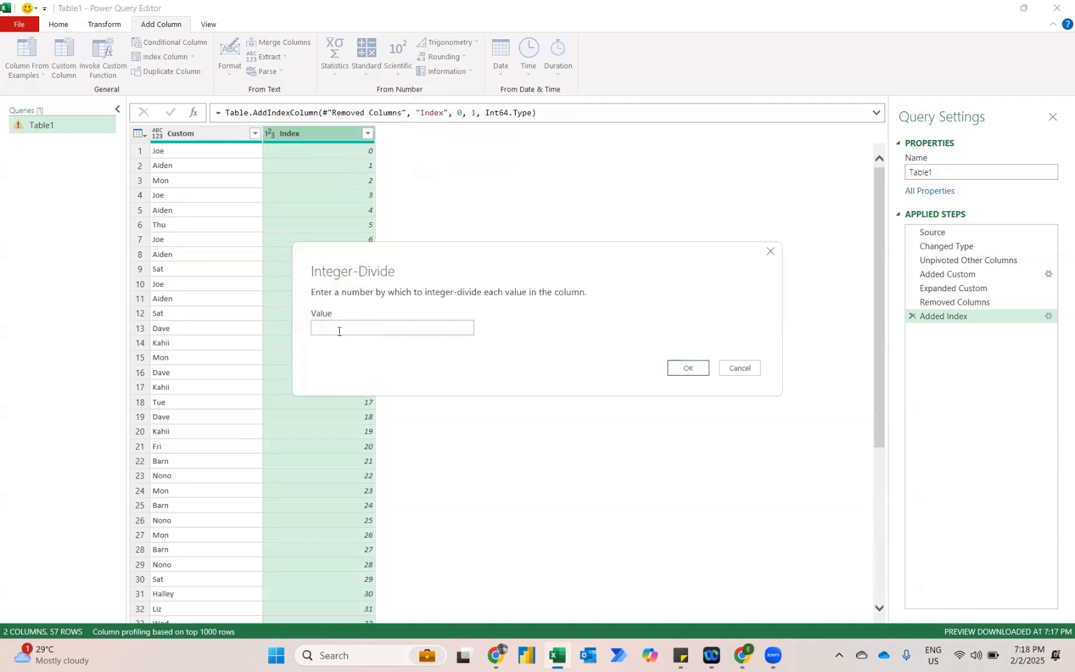
type("3")
left_click(691, 369)
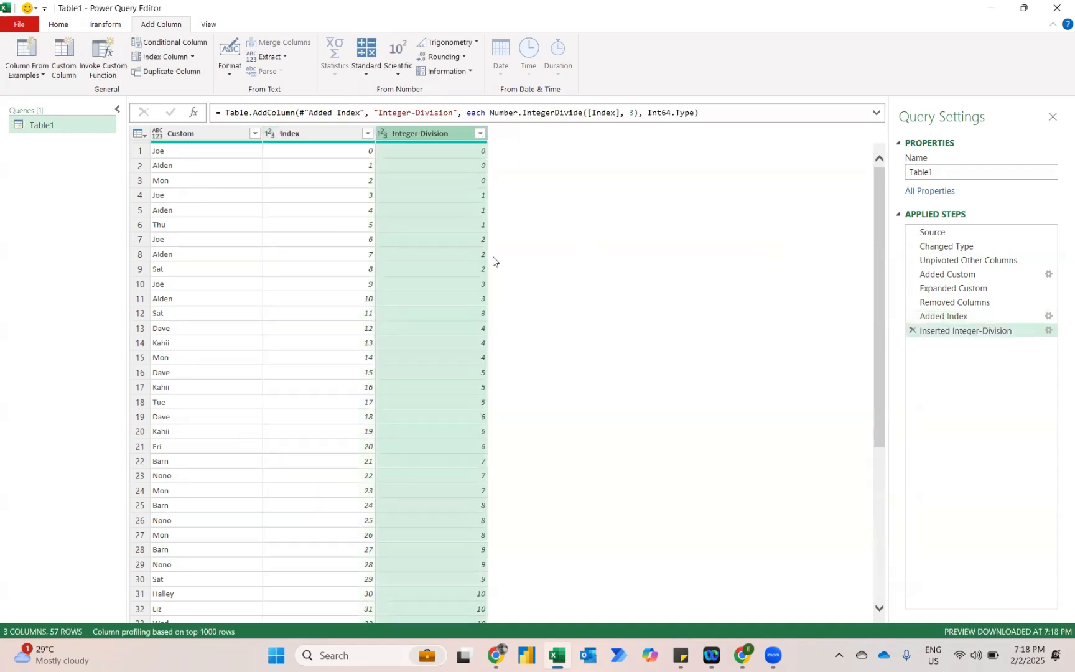
Transform the Index column in place into its modulo with a value of 3.
left_click(322, 136)
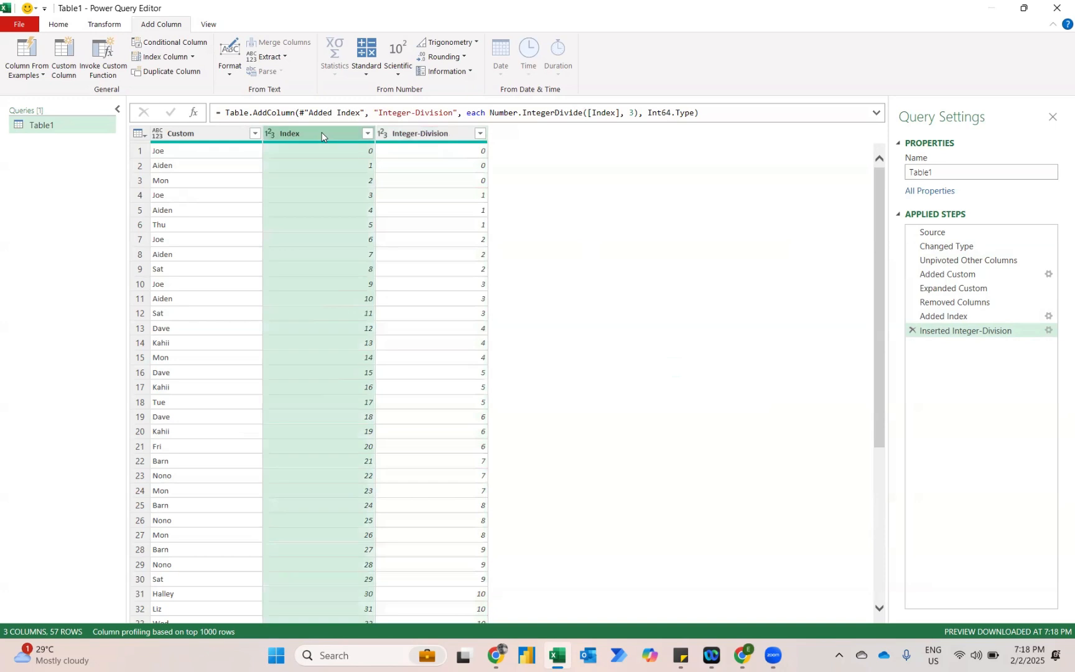
left_click(109, 26)
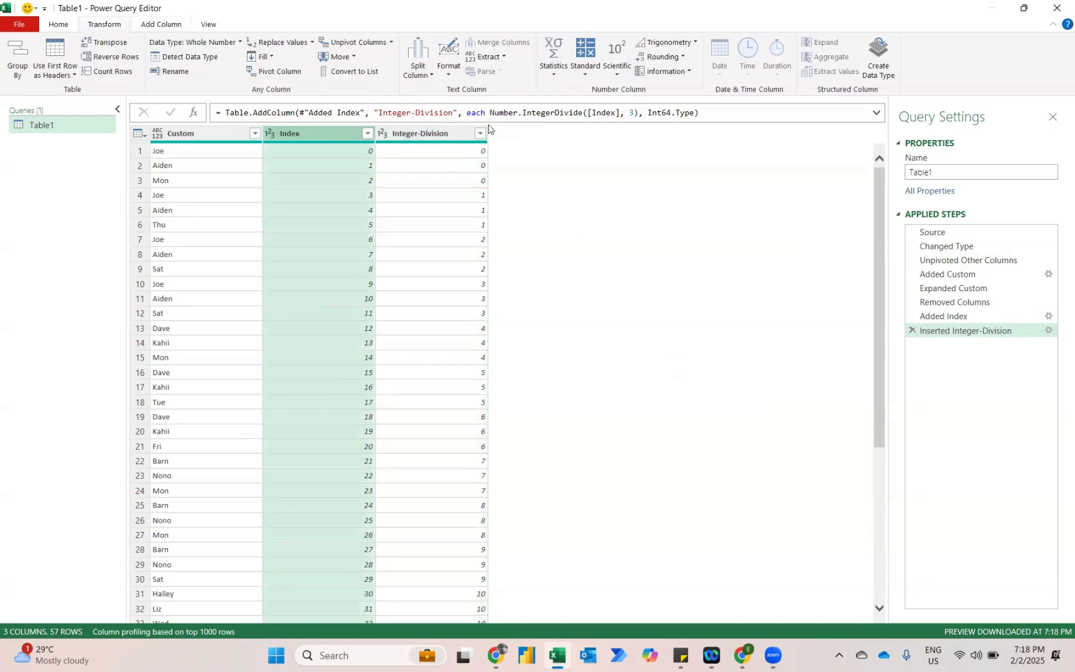
left_click(584, 74)
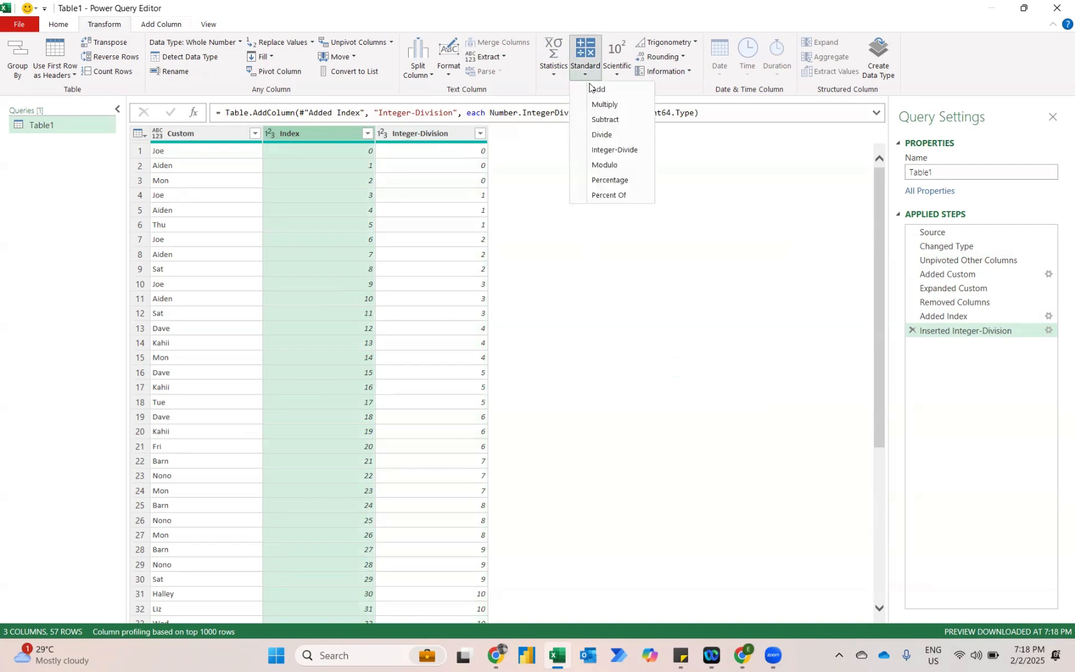
left_click(596, 165)
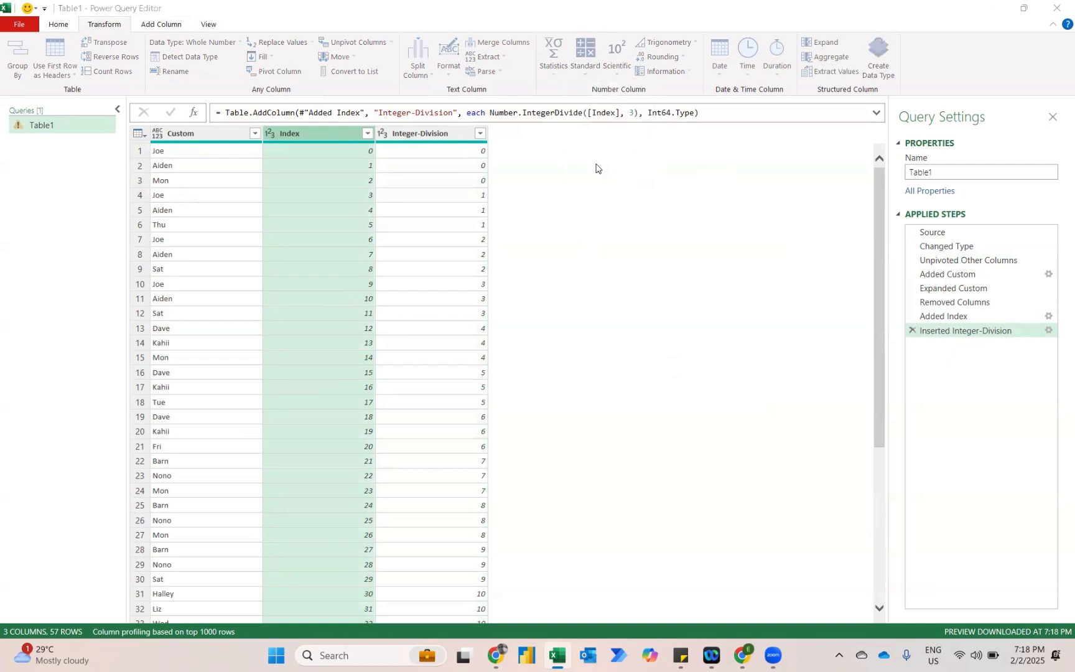
type("3")
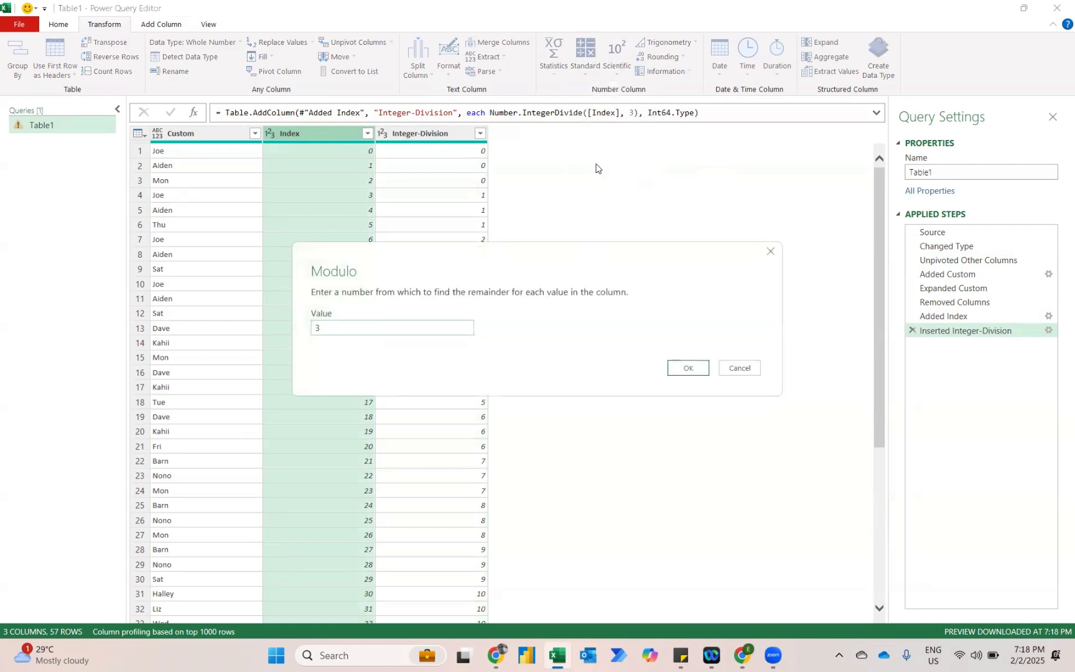
key("Return")
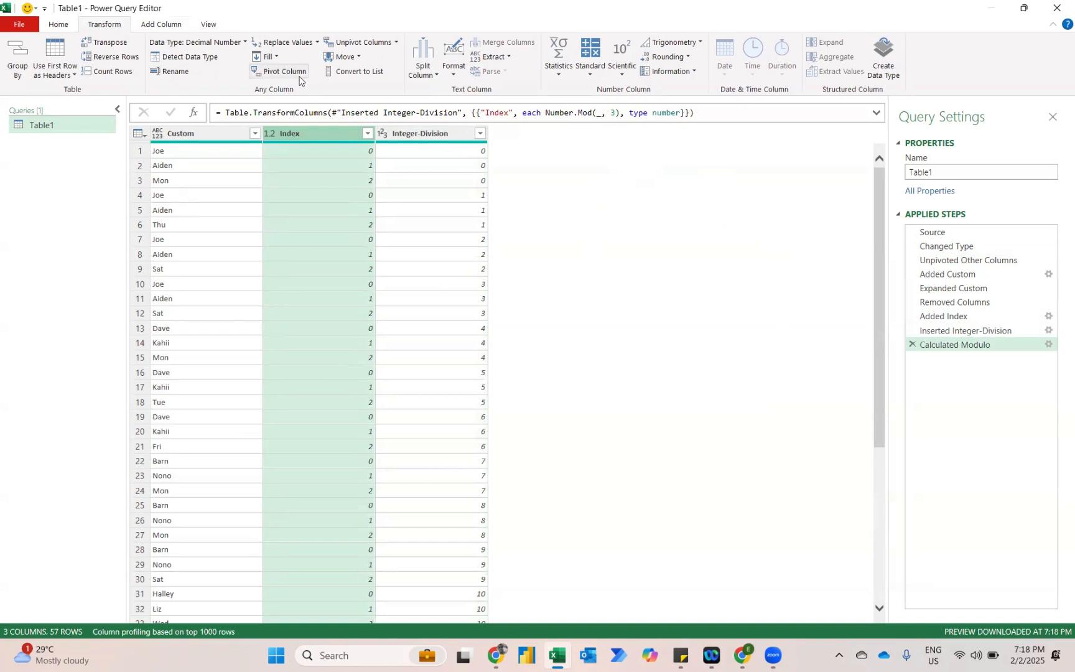
Pivot the Index column using Custom as the values column with Don't Aggregate, and remove the Integer-Division column.
left_click(277, 72)
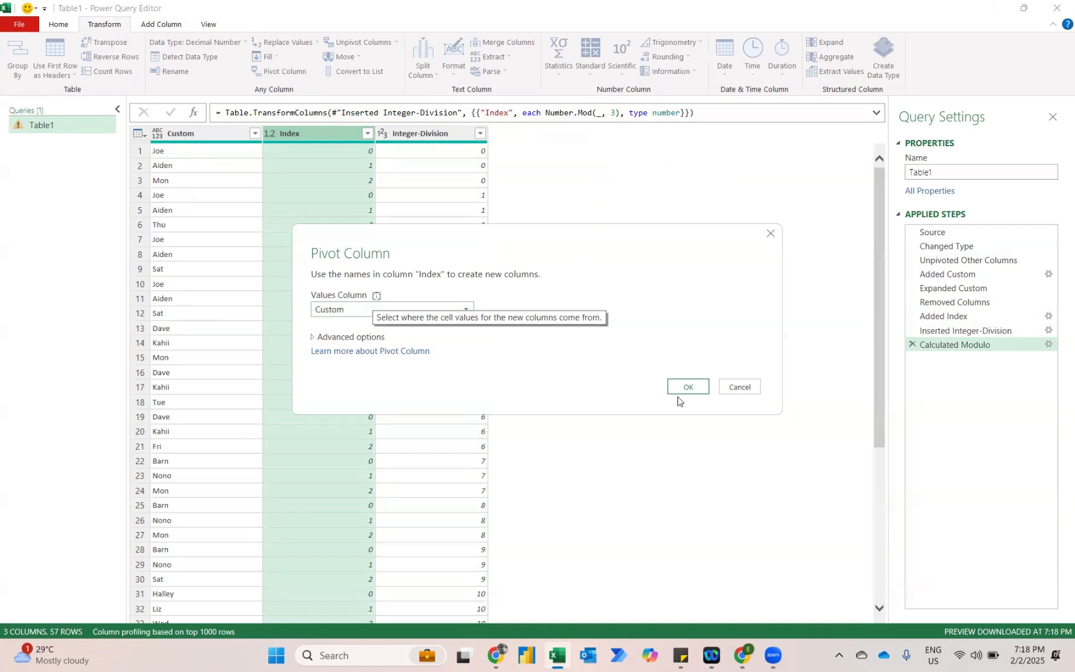
left_click(313, 337)
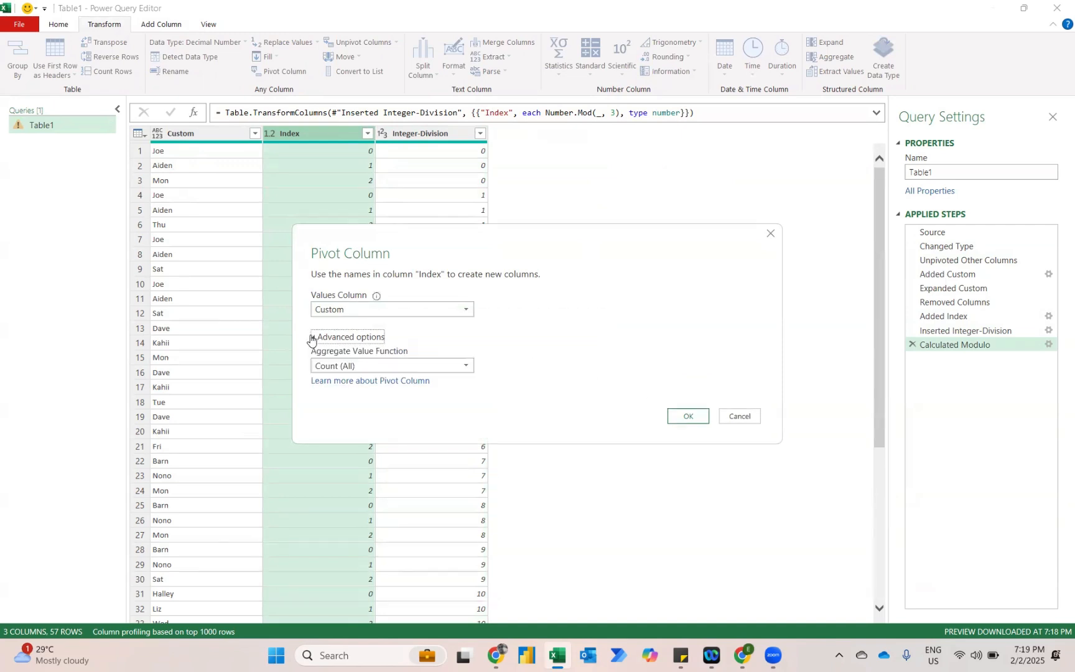
left_click(357, 365)
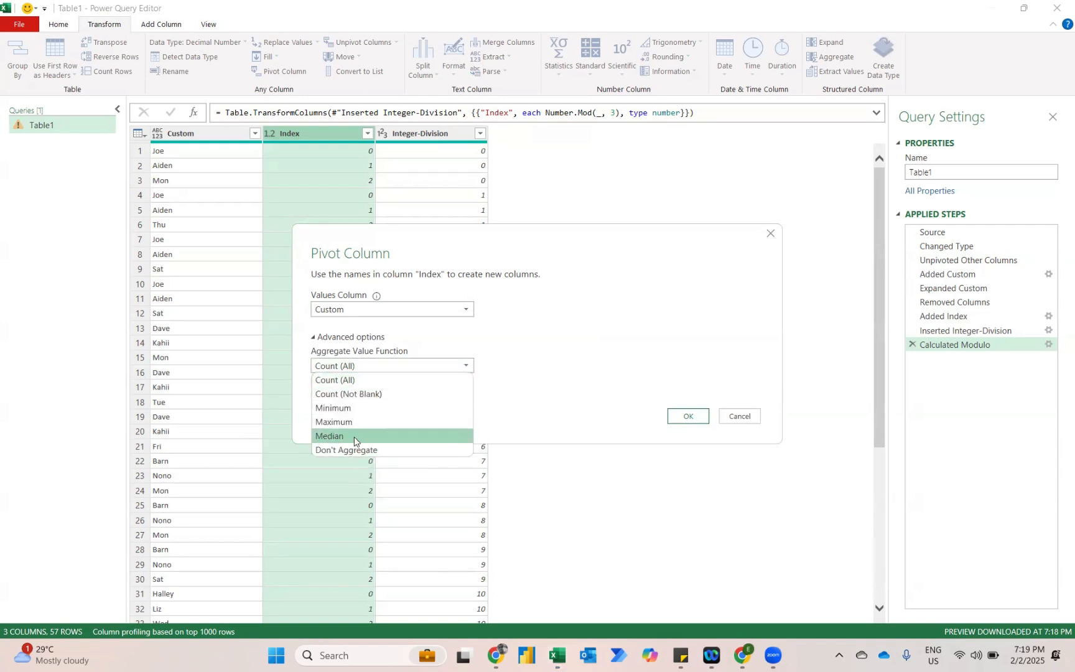
left_click(341, 449)
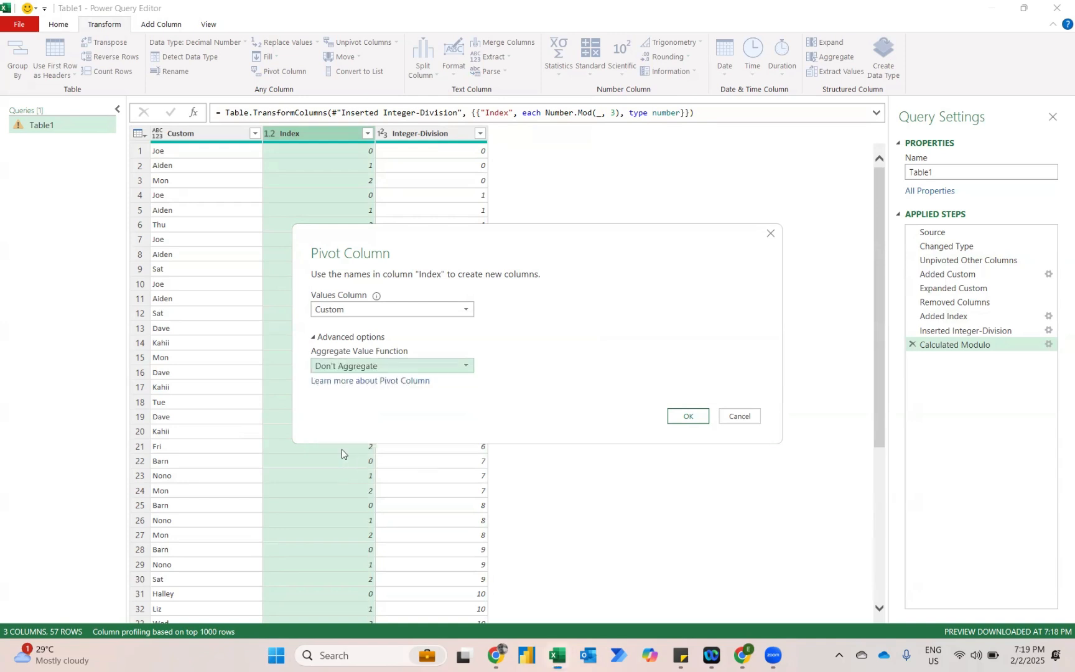
left_click(679, 417)
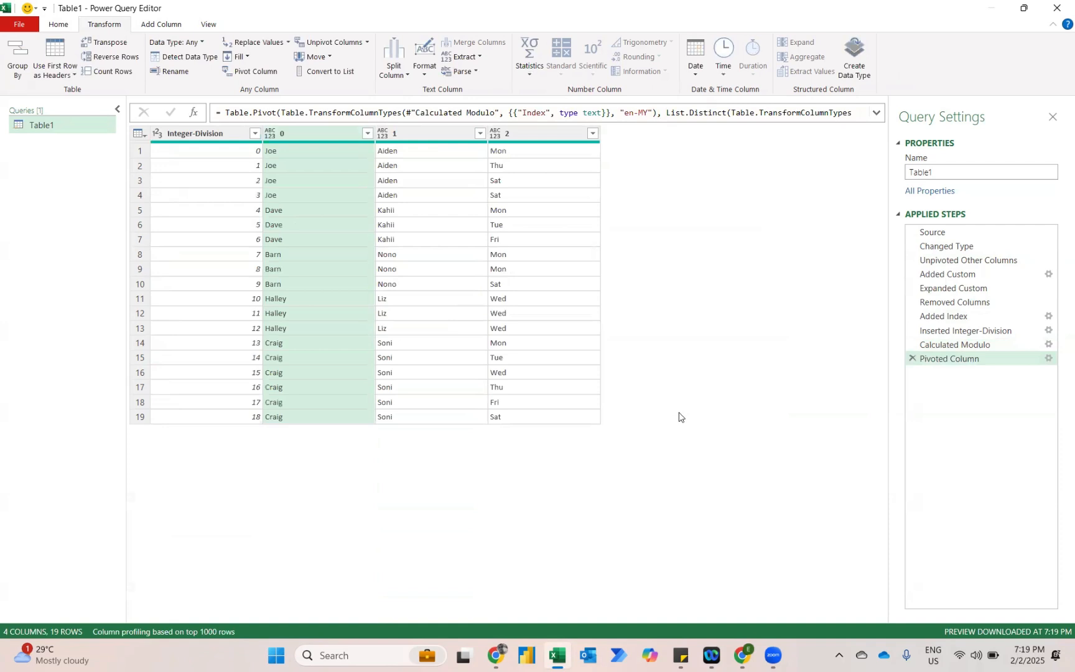
left_click(221, 135)
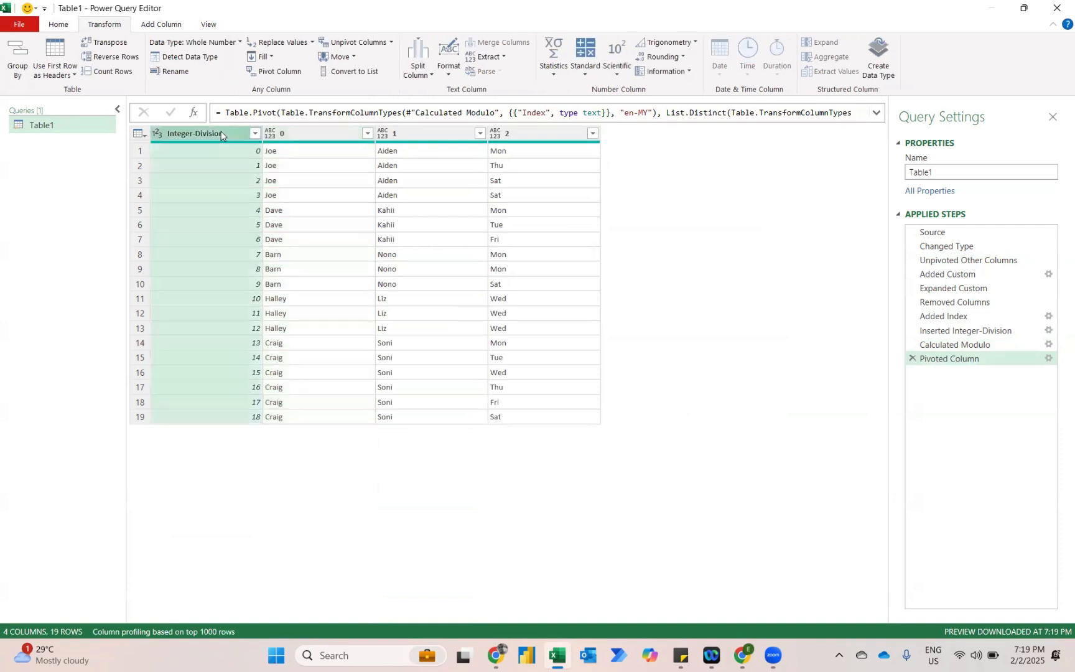
key("Delete")
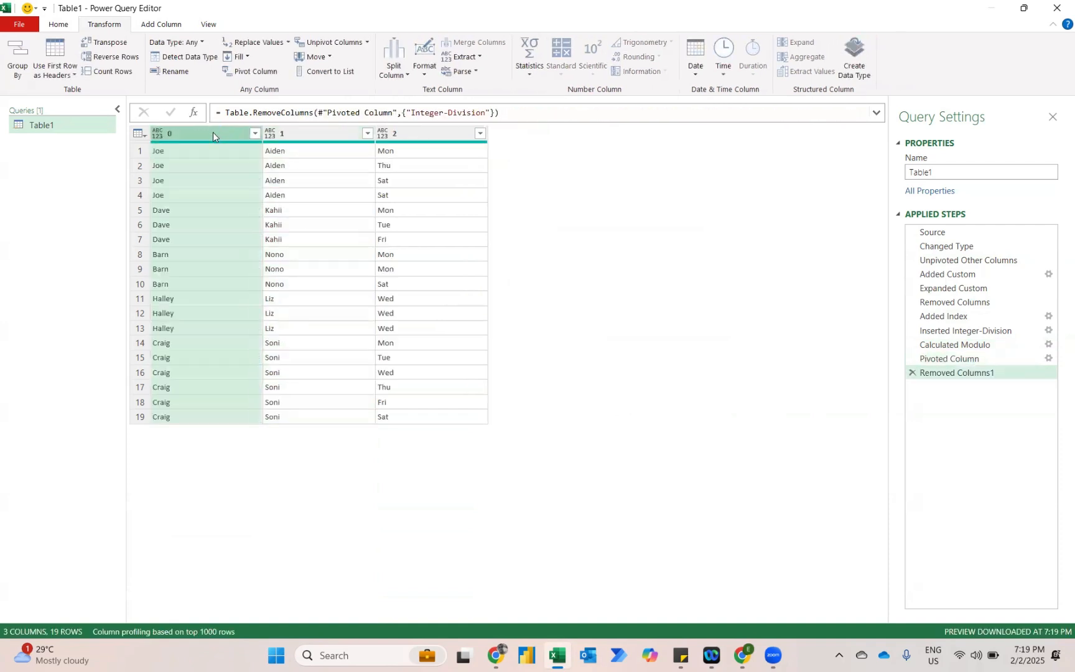
Rename columns 0, 1 and 2 to Patient, Doctor and Days.
double_click(213, 131)
type("Patient")
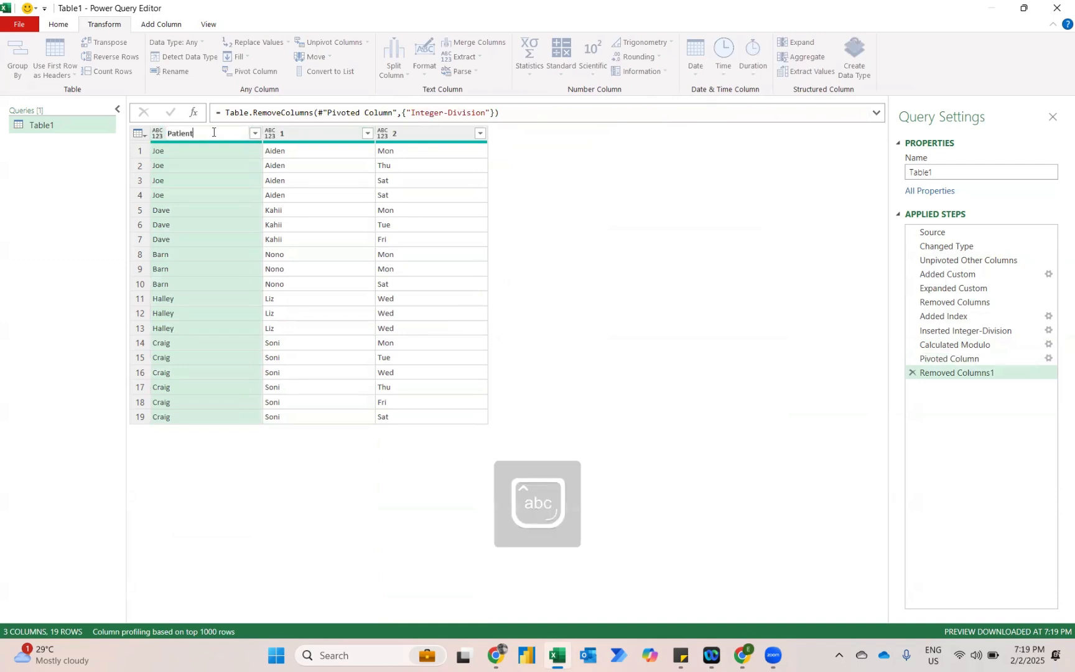
key("Return")
double_click(305, 132)
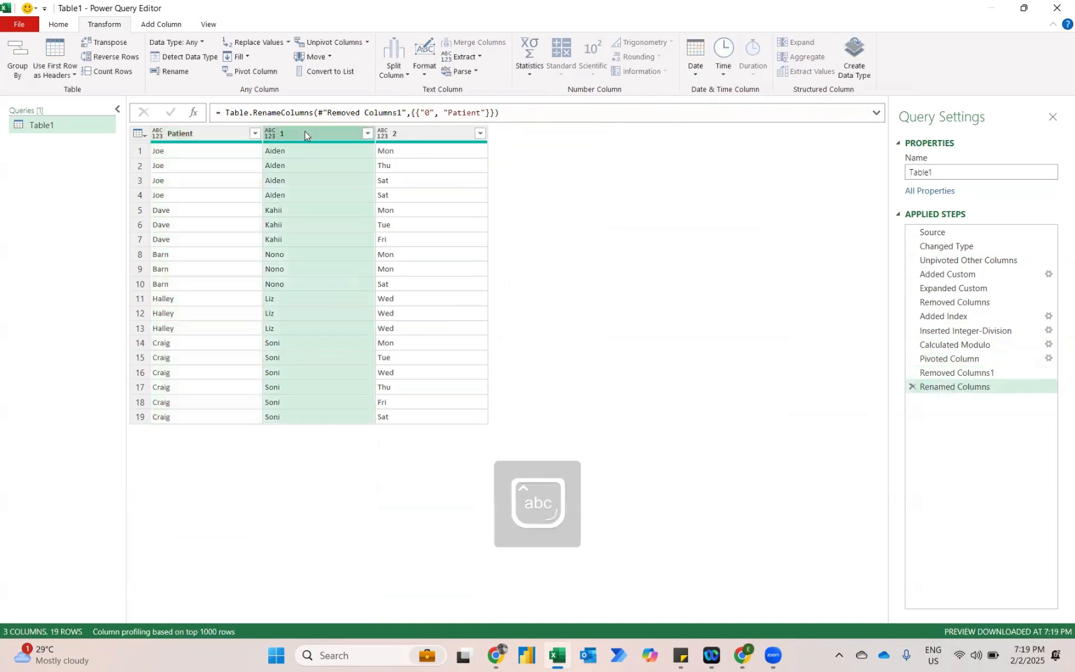
type("D")
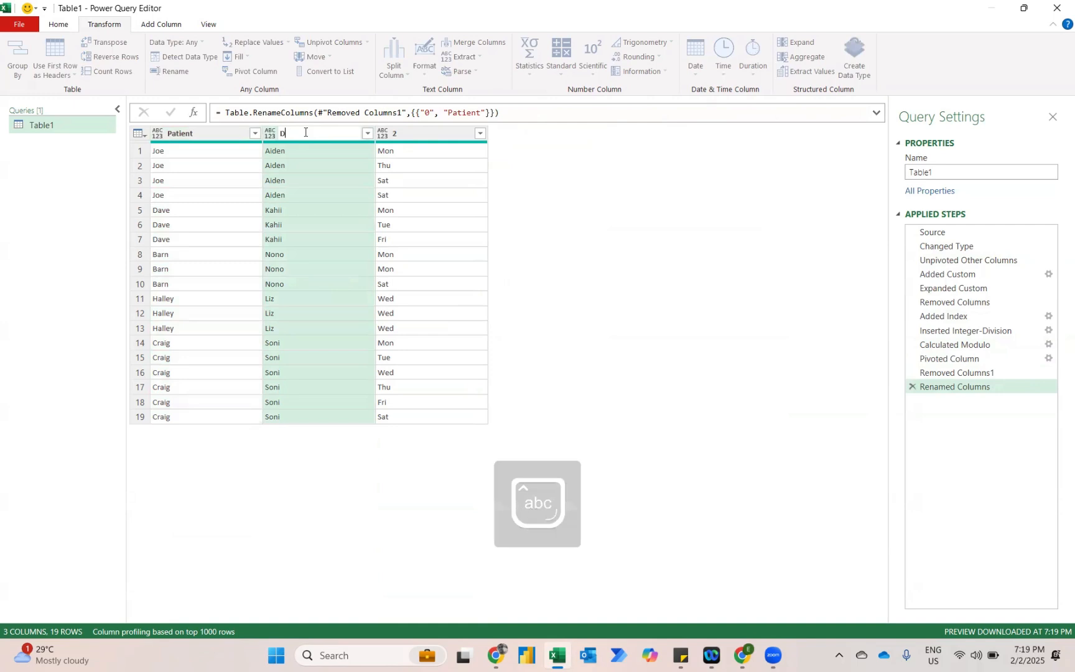
type("octor")
key("Return")
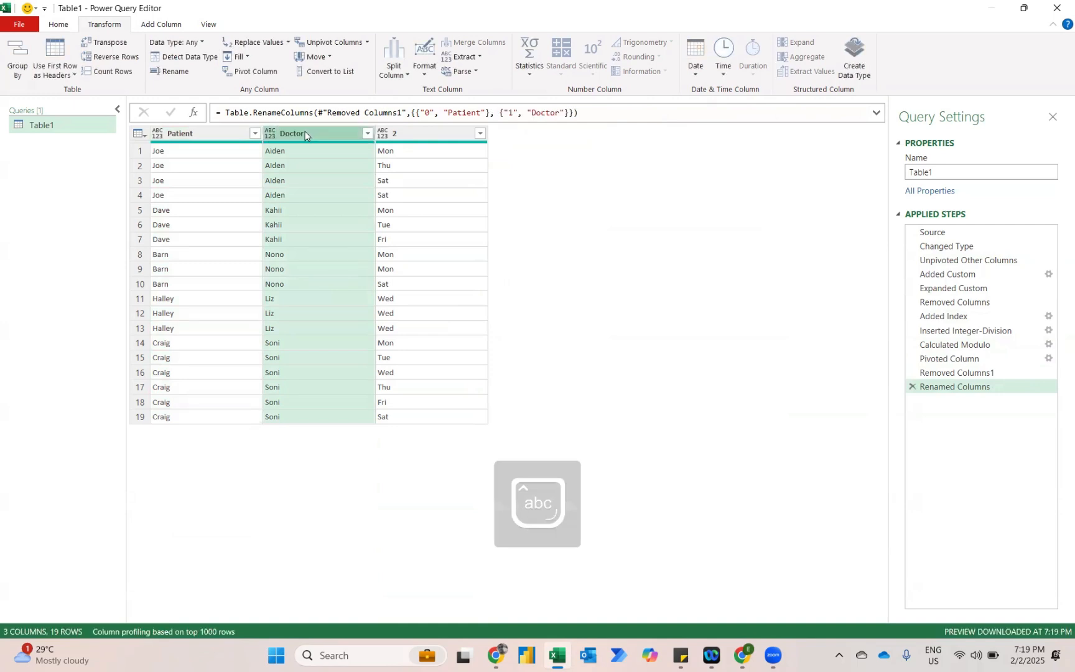
left_click(405, 132)
double_click(406, 132)
type("Days")
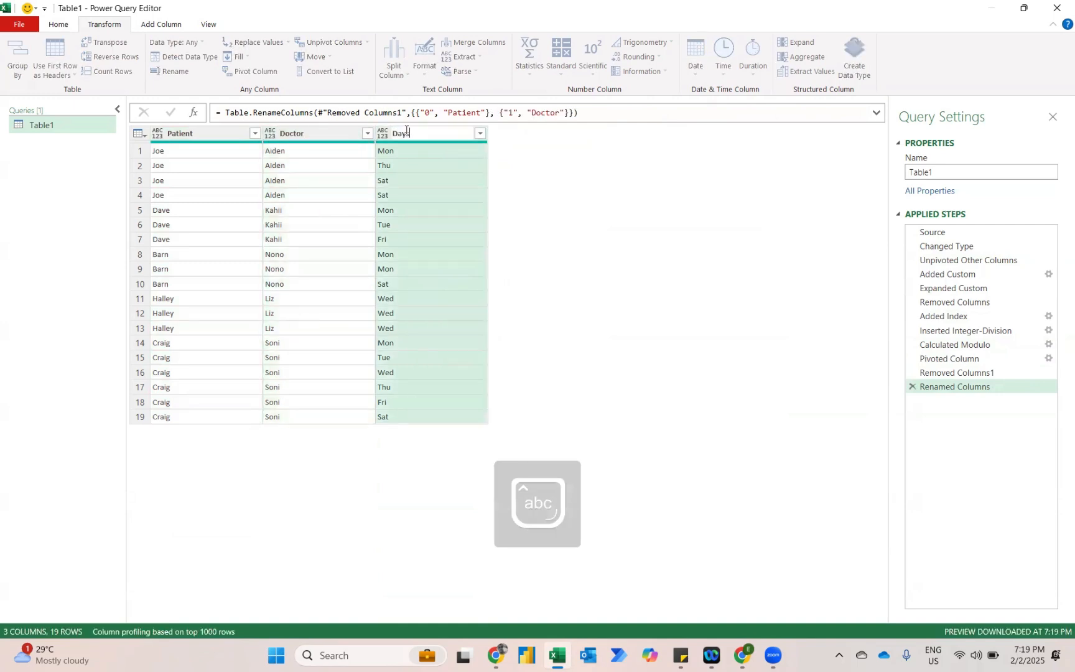
key("Return")
Change the data type of the Patient, Doctor and Days columns to Text.
left_click(191, 133, "shift")
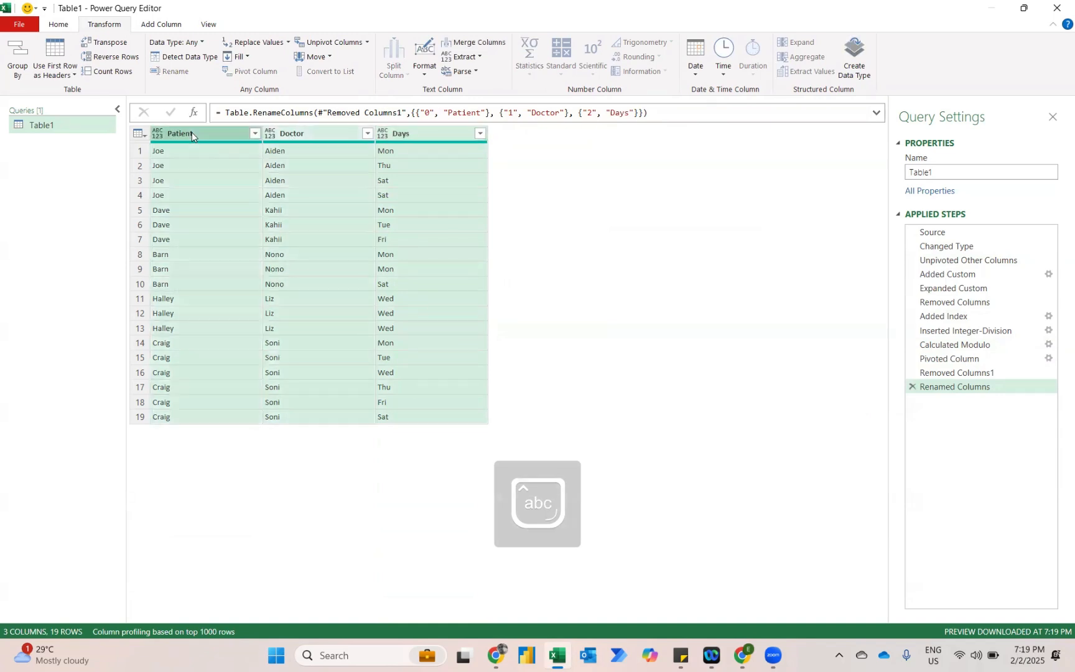
left_click(202, 43)
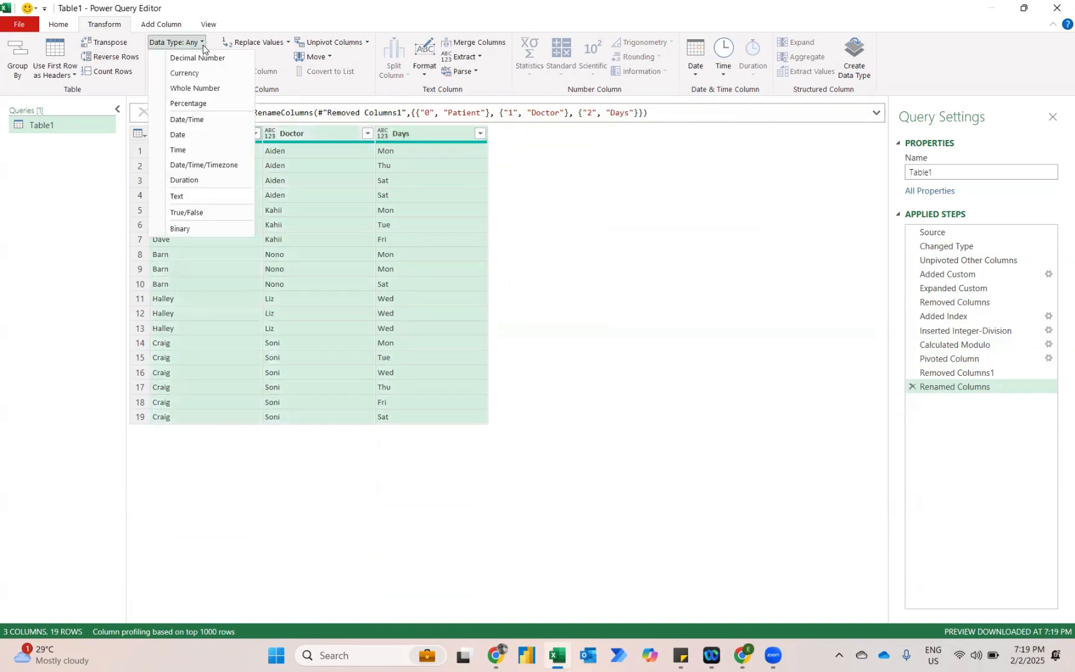
left_click(175, 196)
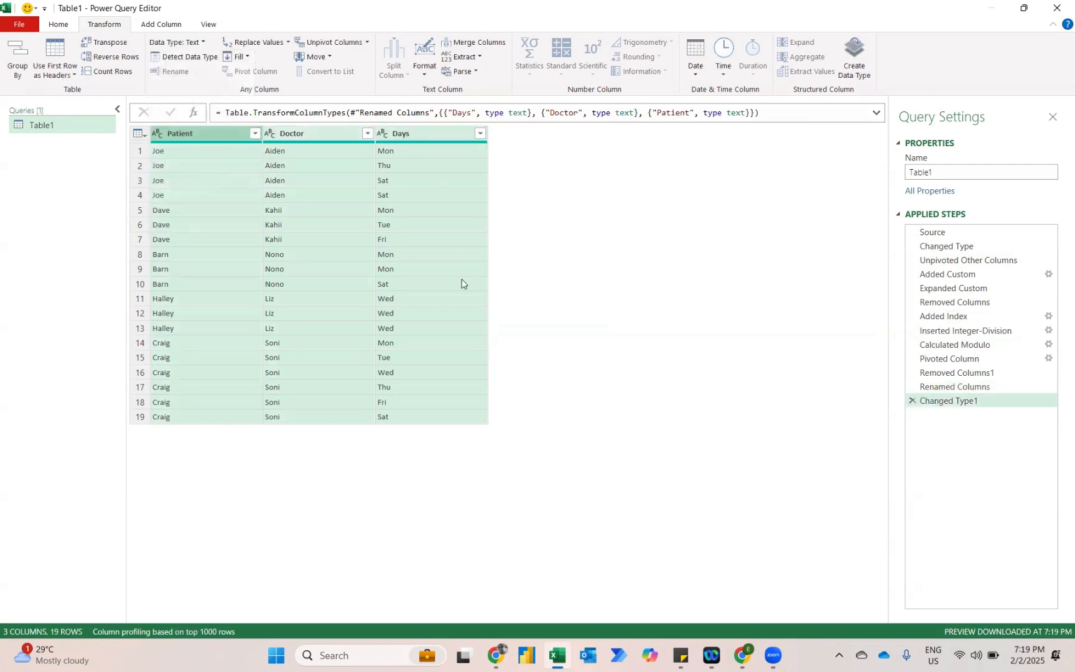
Close the query editor and load the query as a table to cell K2 of the existing Challenge worksheet.
left_click(56, 24)
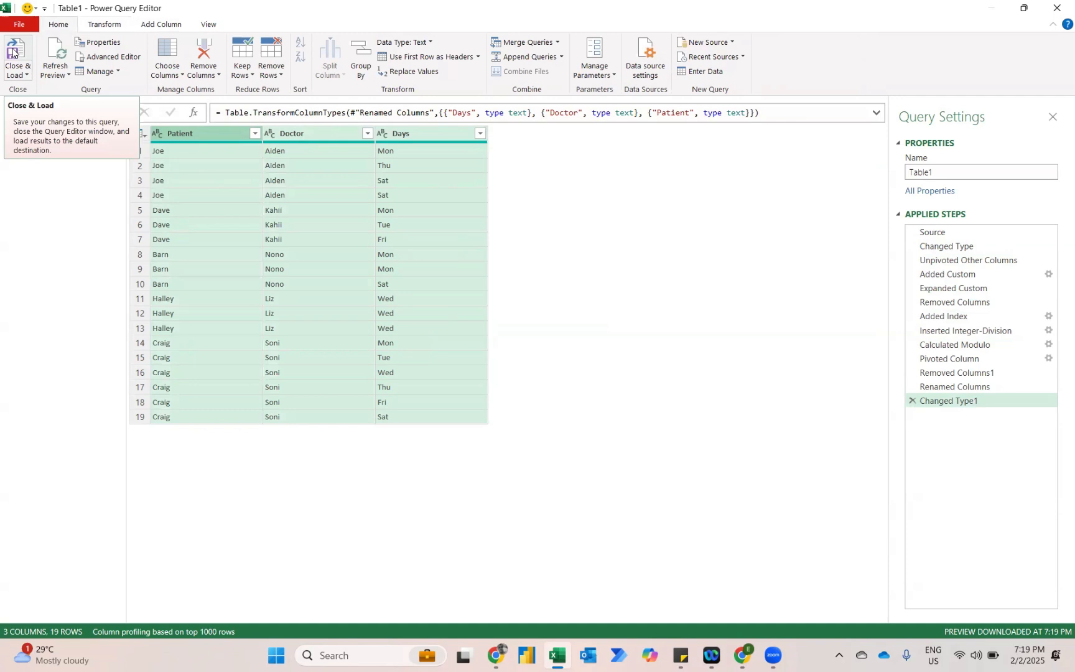
left_click(17, 72)
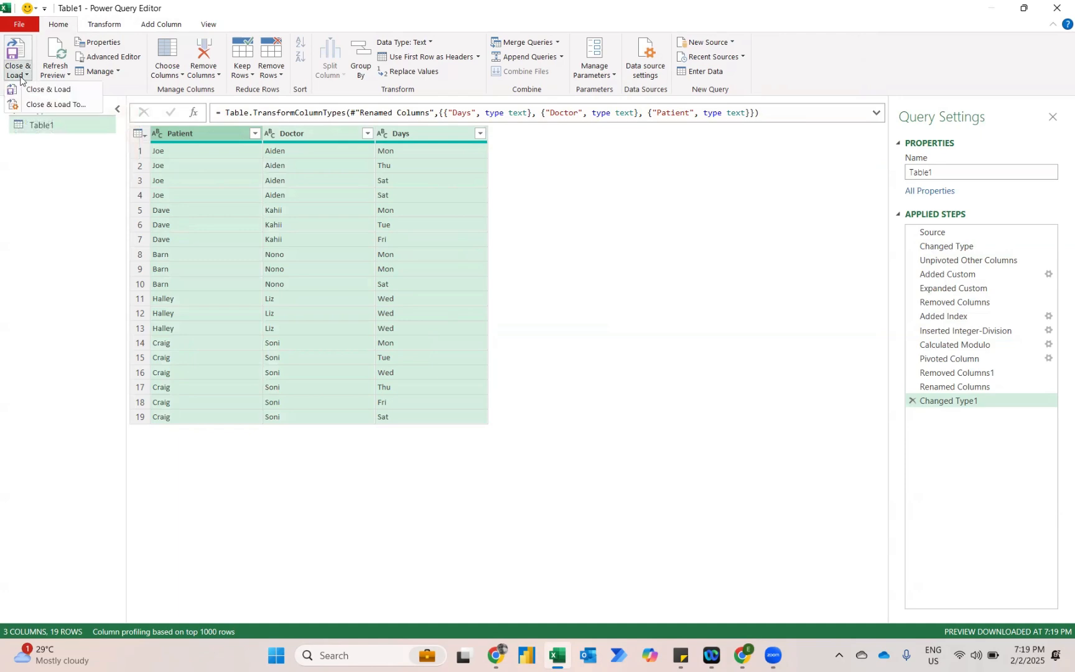
left_click(37, 108)
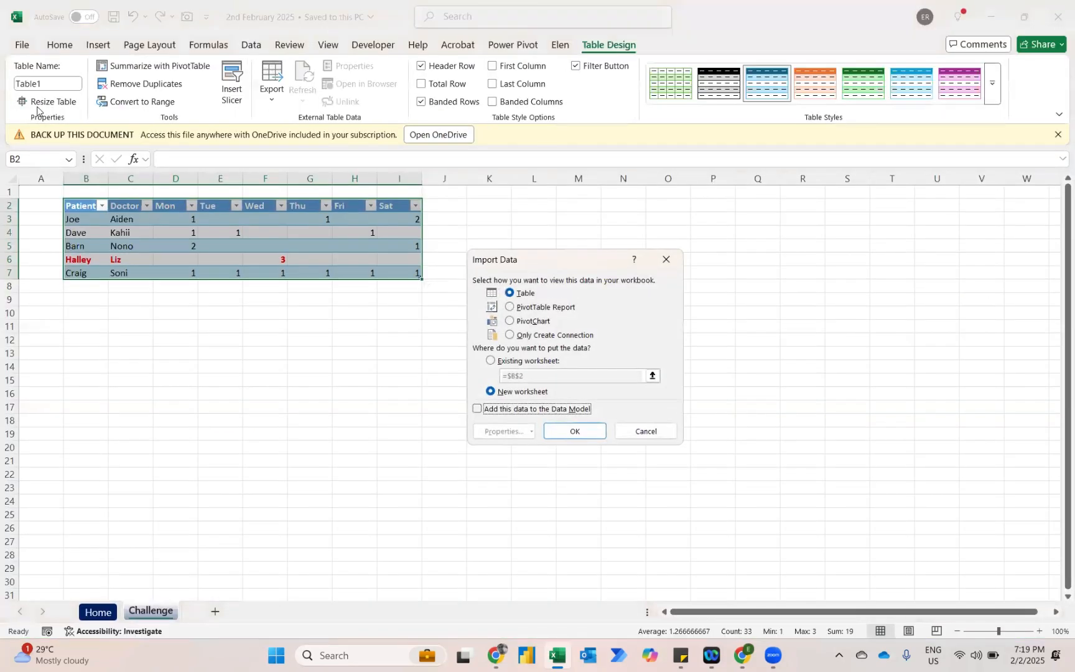
left_click(489, 360)
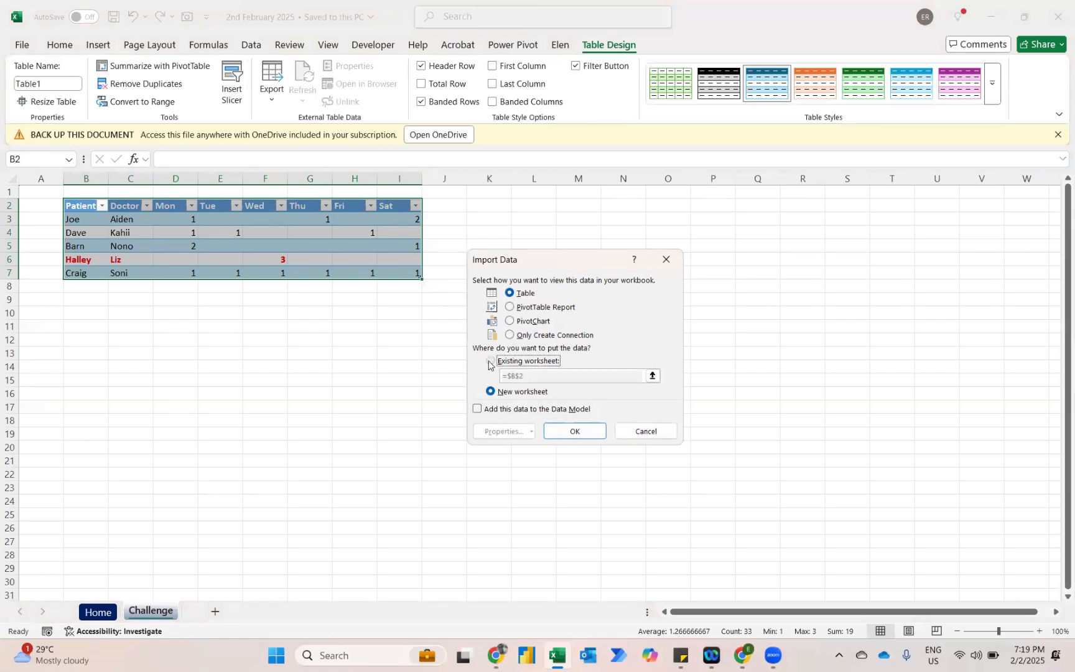
left_click(490, 208)
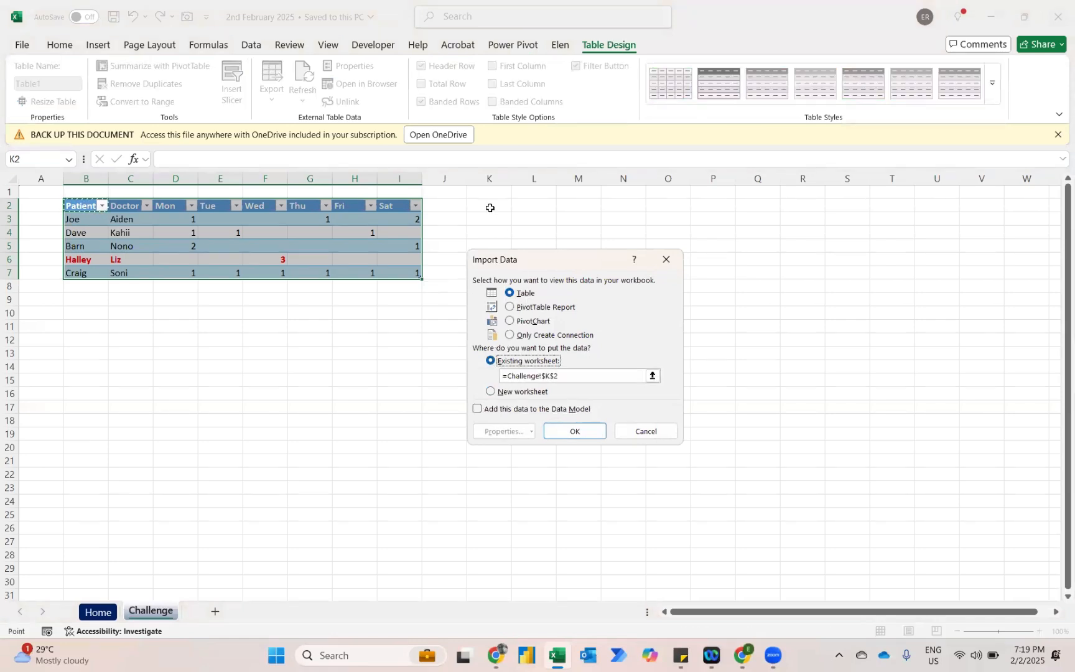
left_click(567, 430)
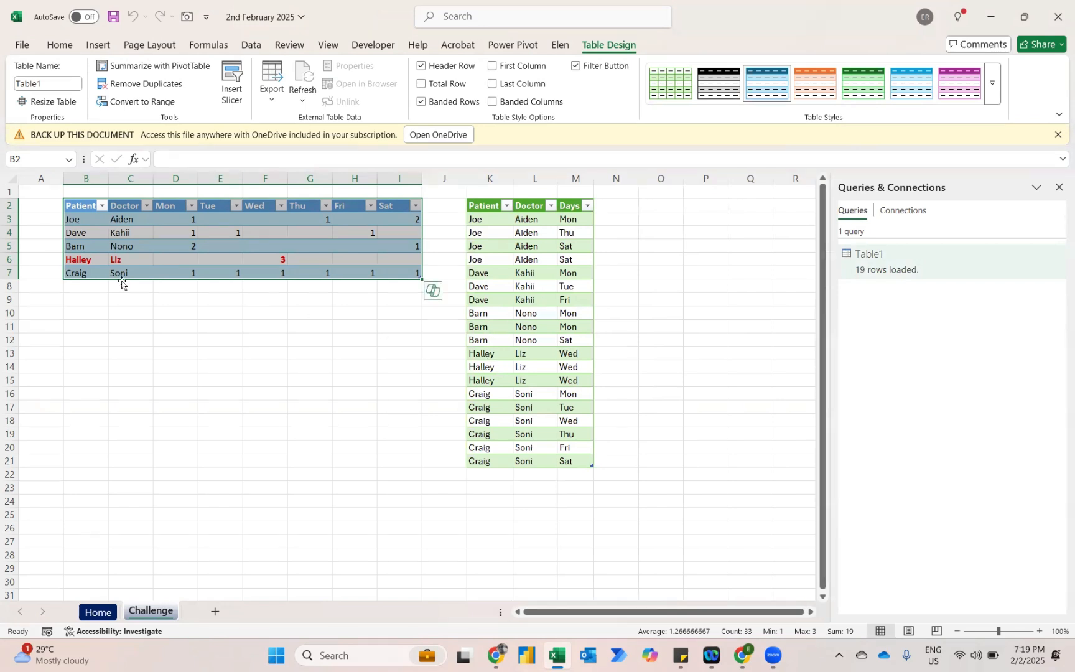
Add a new row to the source table in row 8 with a patient's name and a doctor's name.
left_click(73, 287)
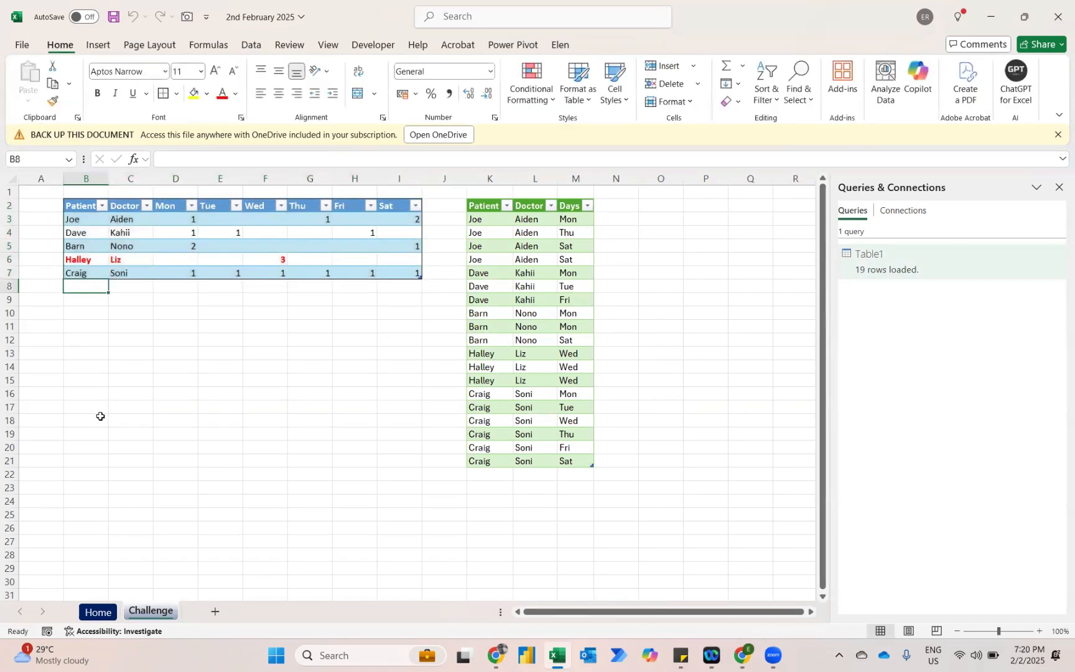
type("Kalai")
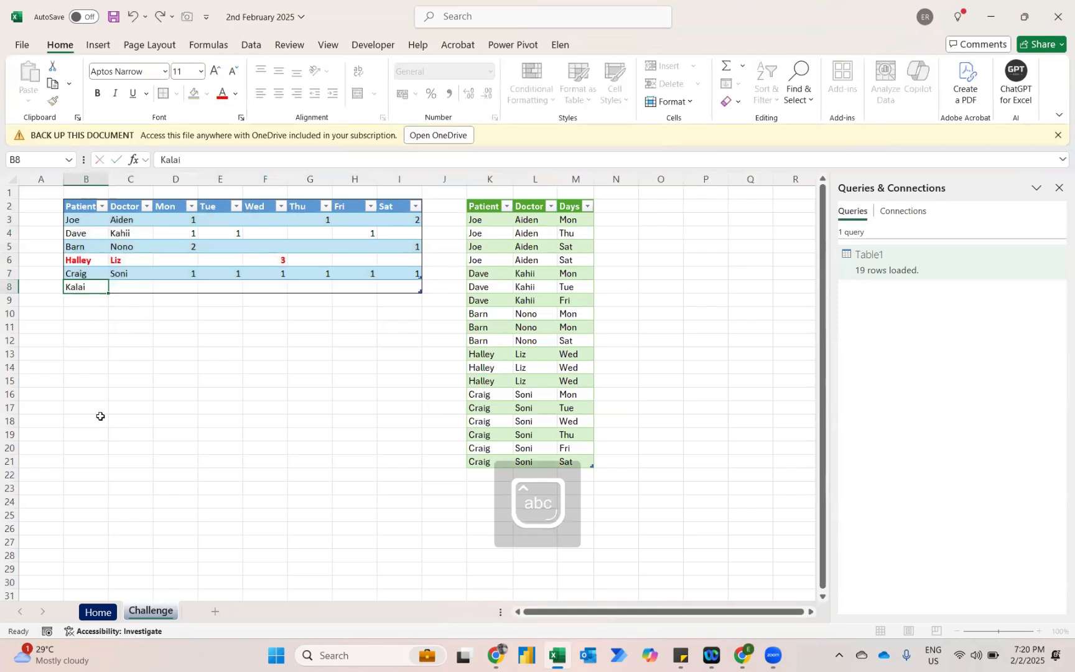
key("Tab")
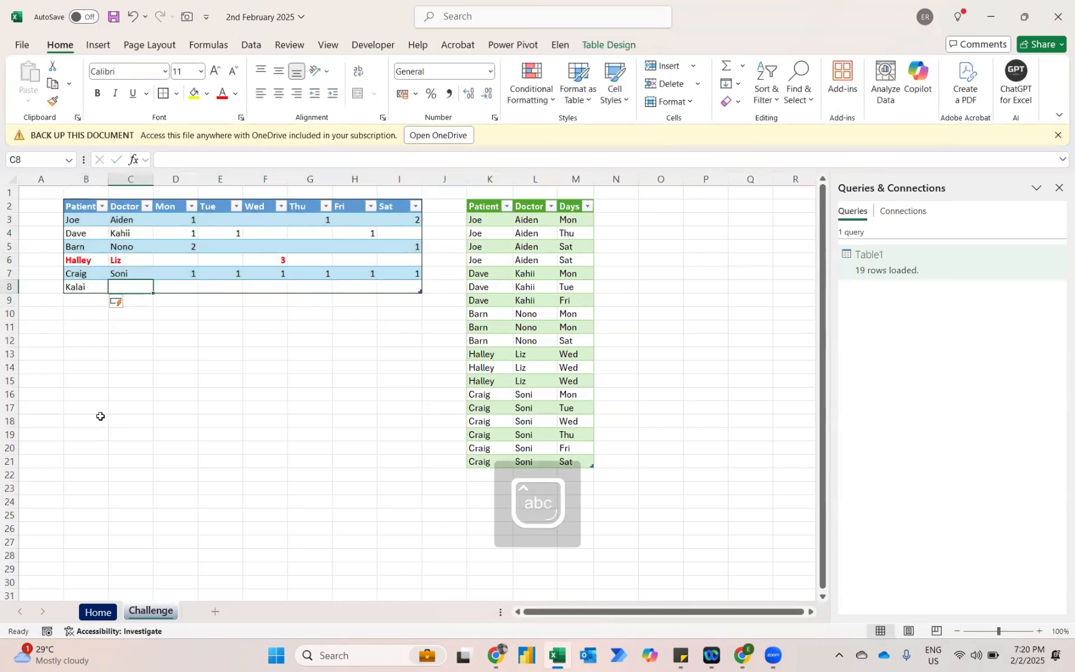
type("Arif")
key("Return")
Enter 2 appointments for Tue and 3 for Thu in the new source row and refresh the output table.
key("Up")
key("Right")
key("Right")
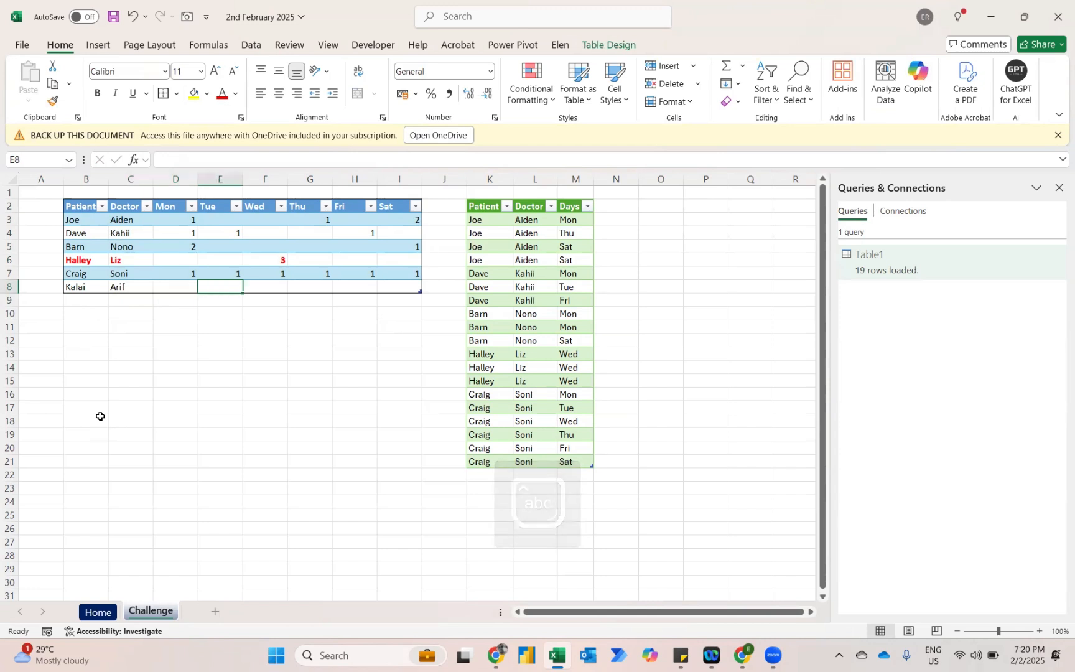
type("2")
key("Tab")
key("Right")
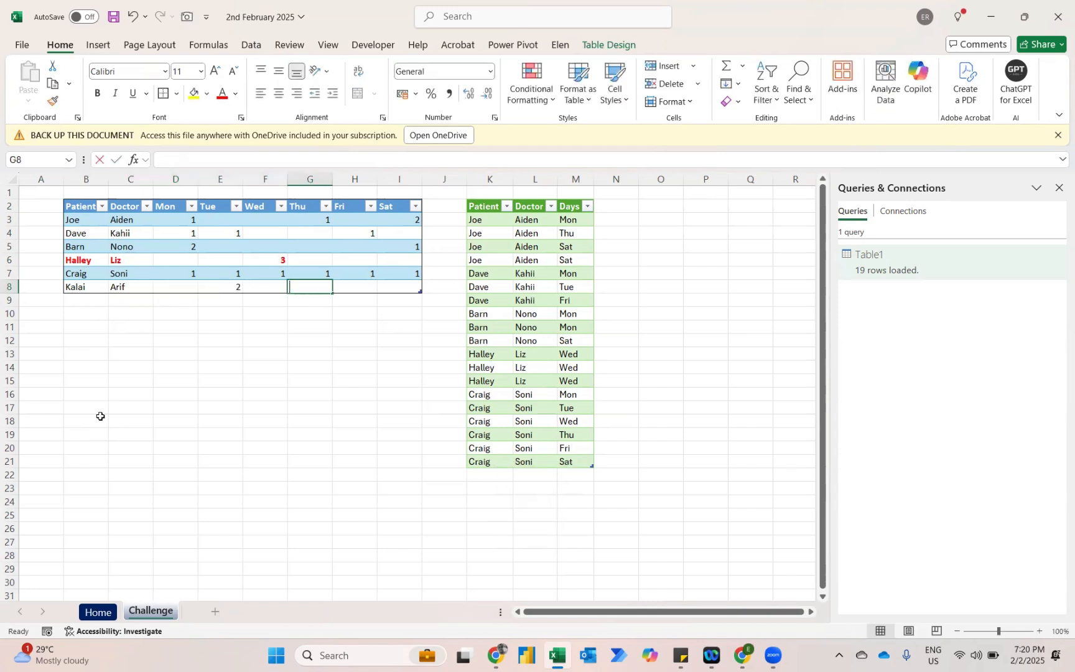
type("3")
key("Return")
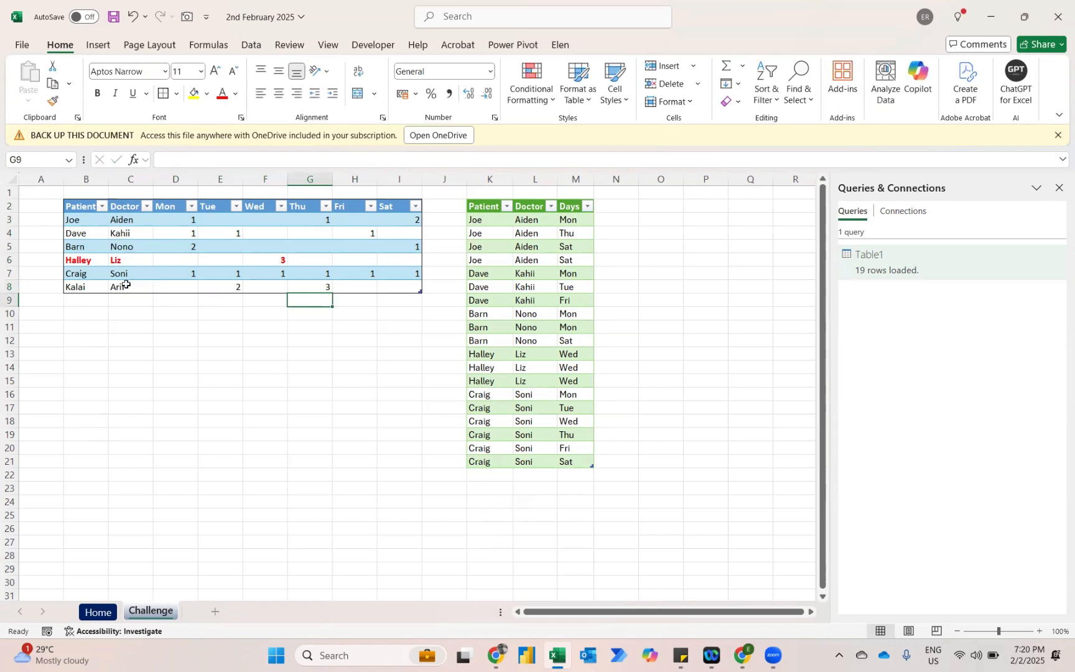
right_click(529, 380)
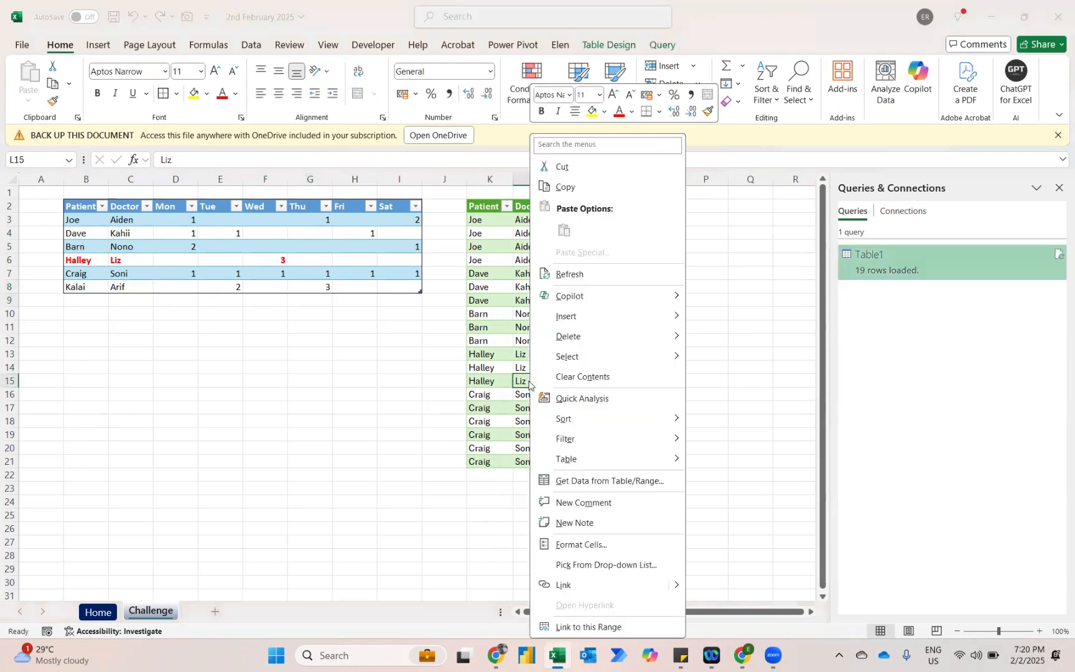
left_click(579, 278)
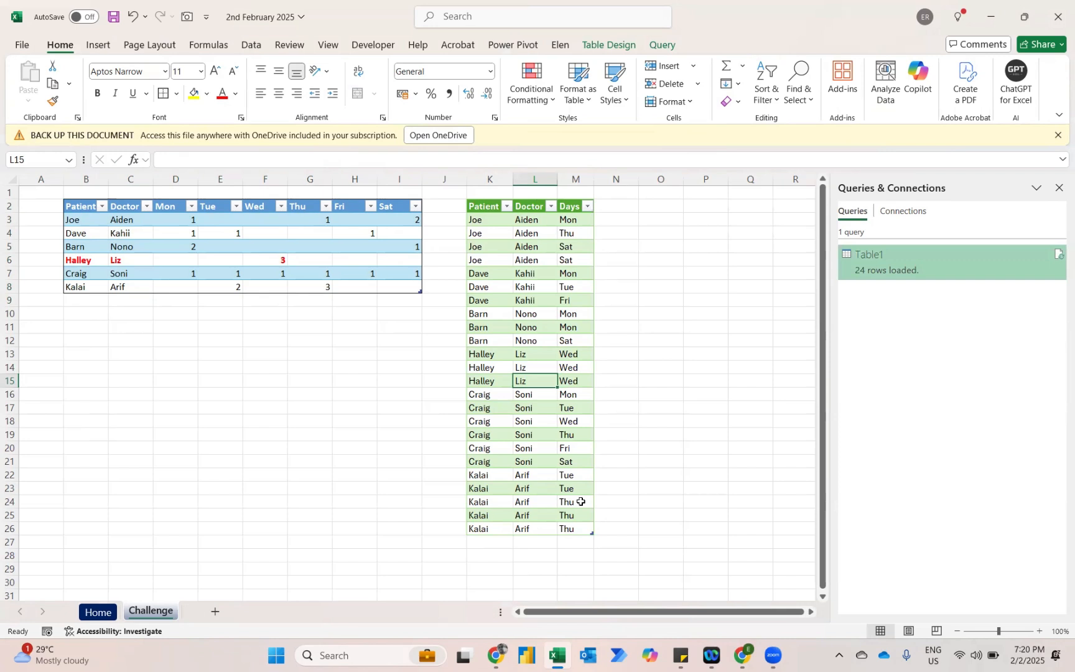
Set the new row's Mon to 5 and Thu to 1, clear its Tue value, and refresh the output table.
left_click(185, 292)
type("5")
key("Tab")
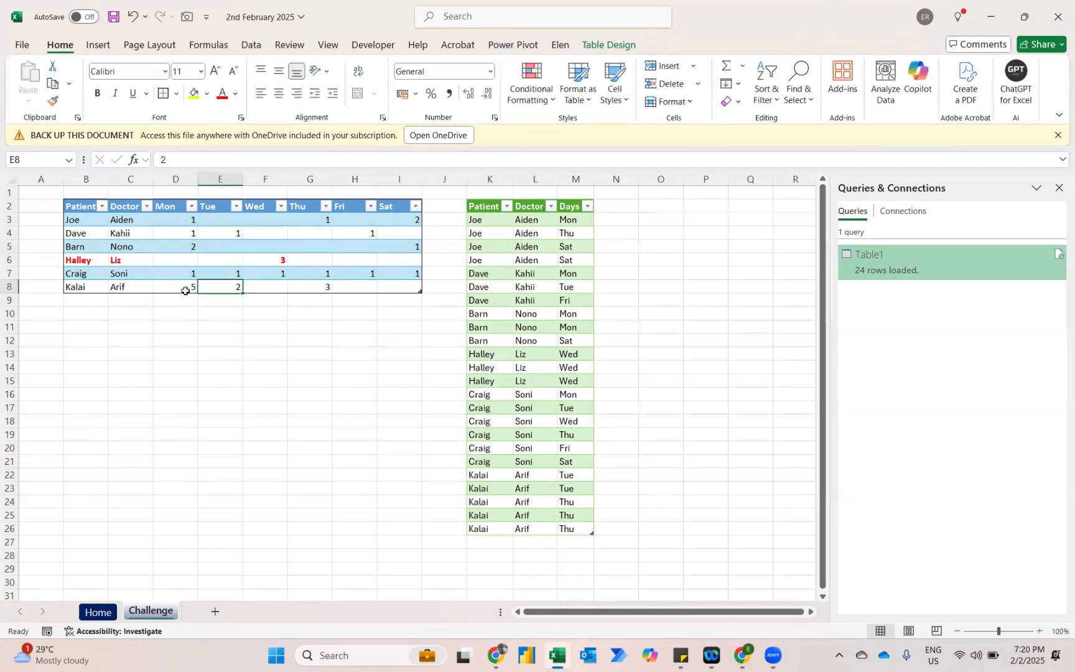
key("Right")
key("Right")
type("1")
key("Return")
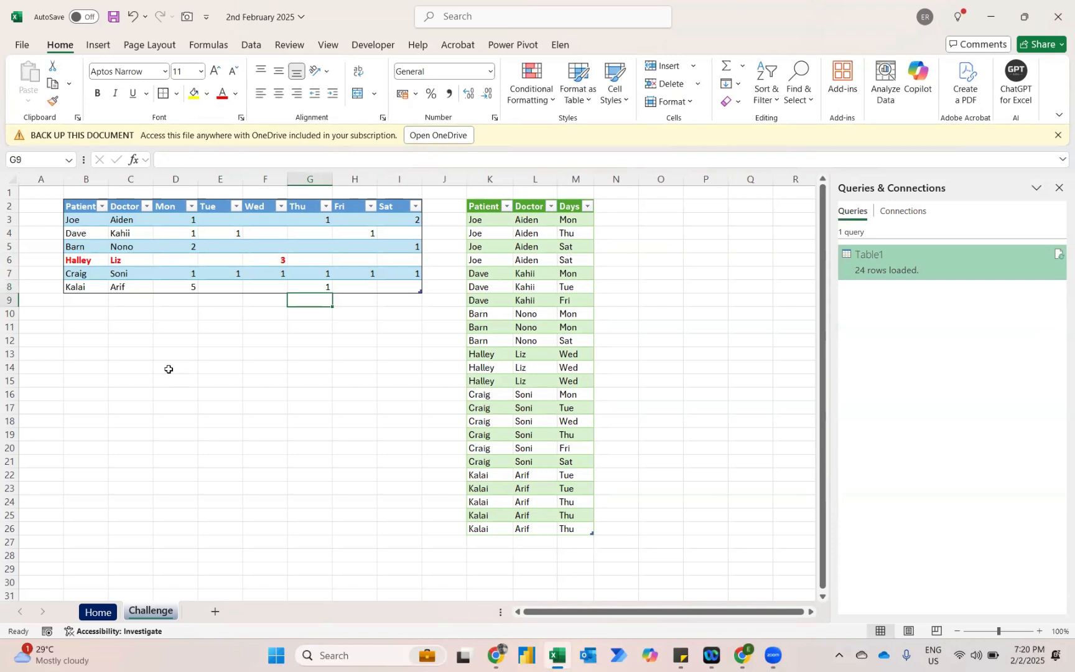
right_click(526, 352)
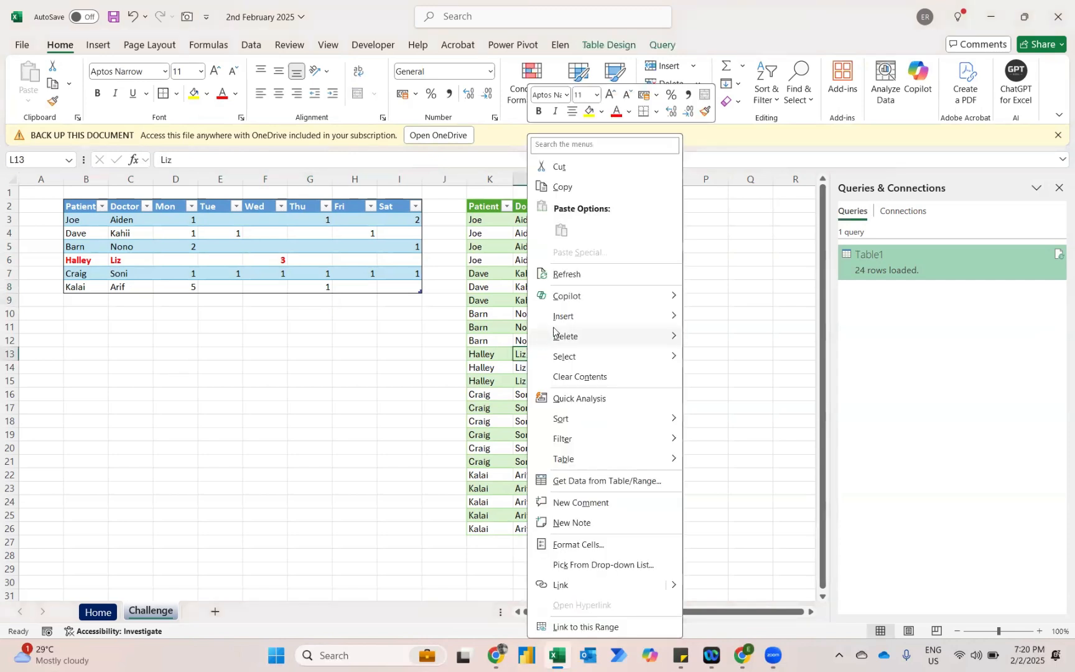
left_click(581, 281)
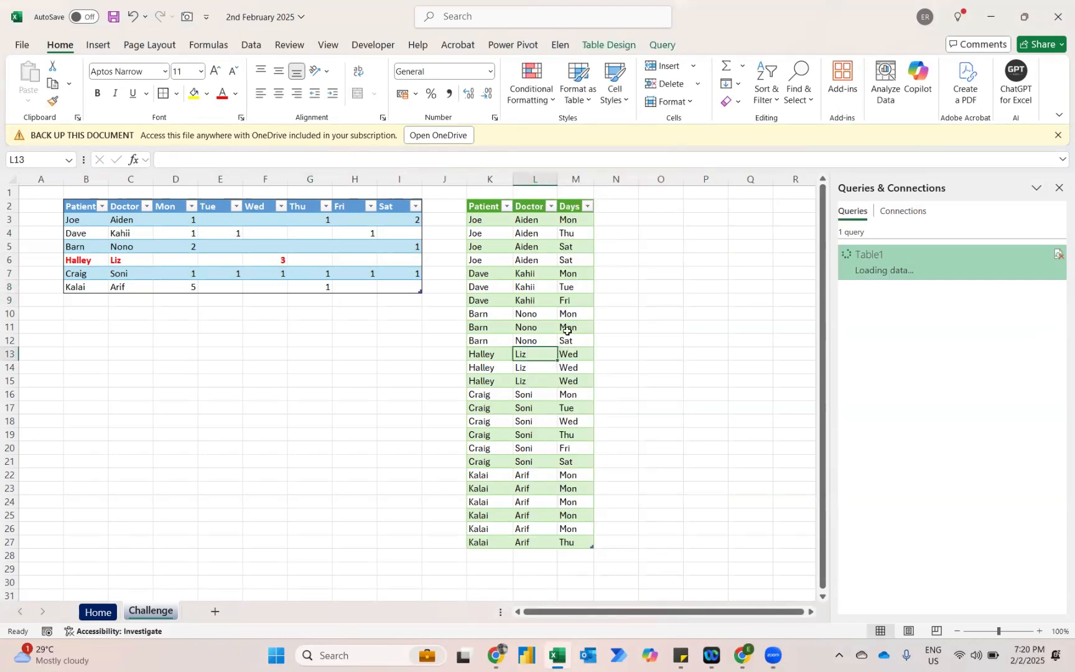